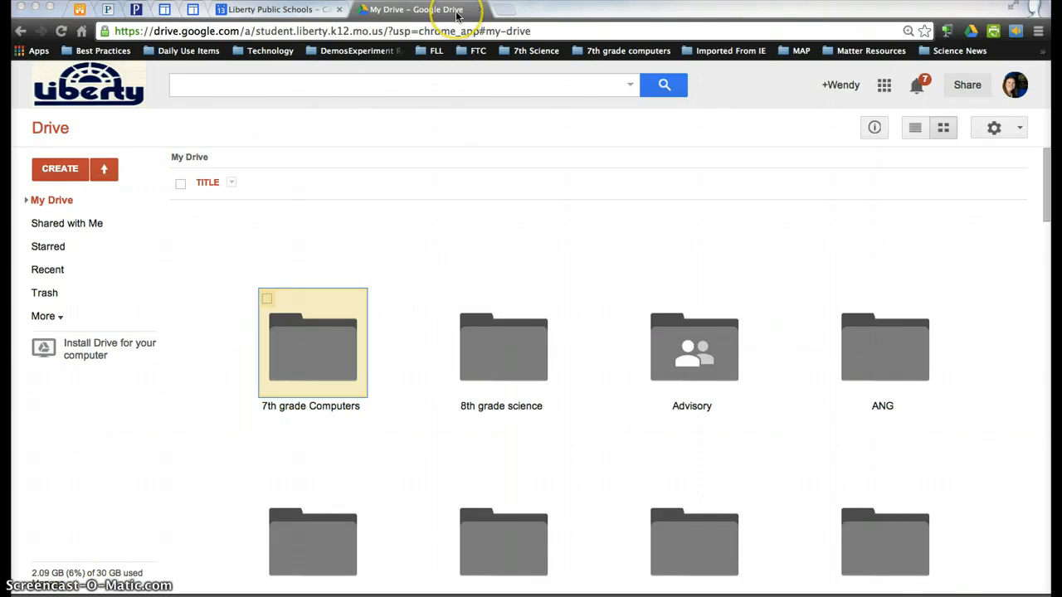
# Create a new form in Drive and title it "Student Info Collection/Turn In Form 2014-2015"
pyautogui.click(64, 172)
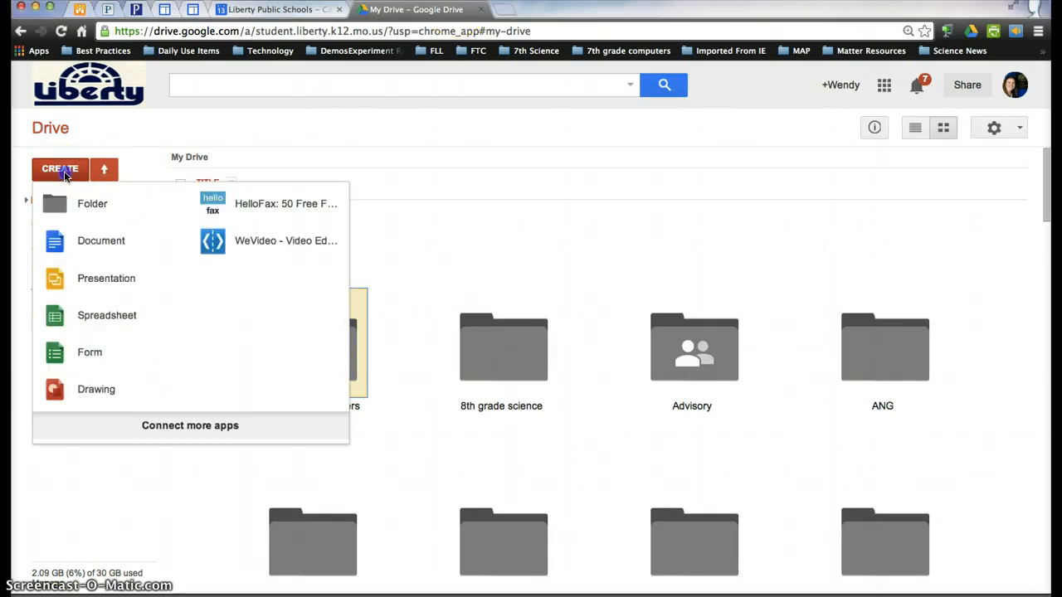
pyautogui.click(108, 359)
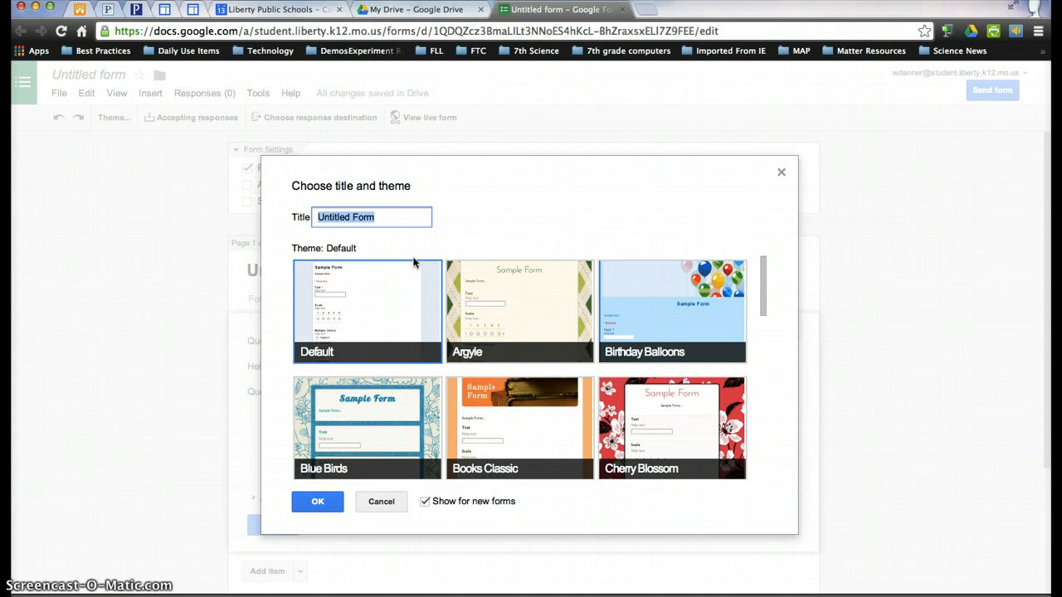
pyautogui.write('Student ')
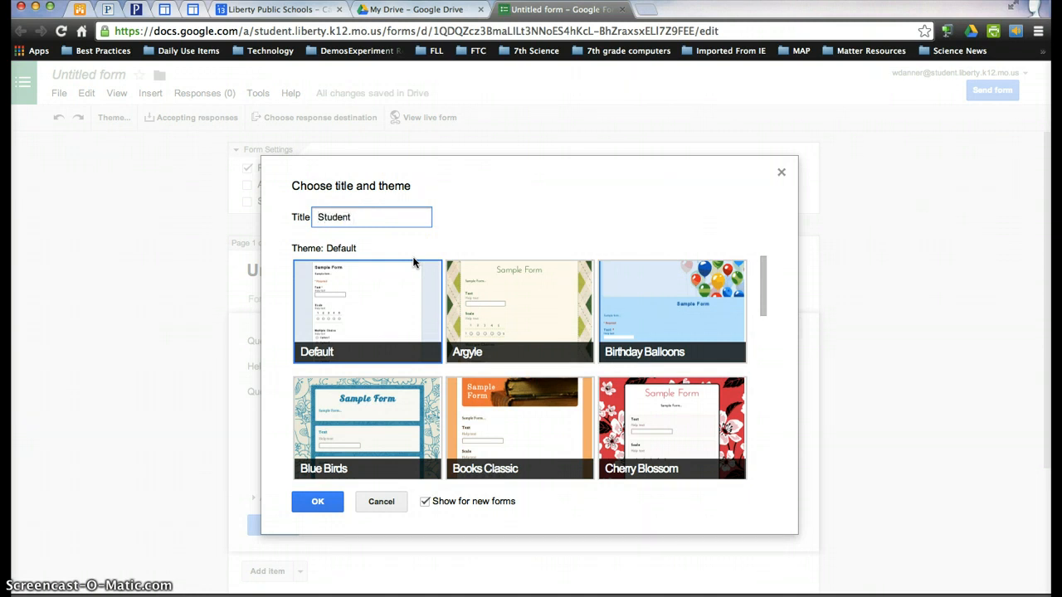
pyautogui.write('Info')
pyautogui.write(' Collectio')
pyautogui.write('n/Turn In')
pyautogui.write(' For')
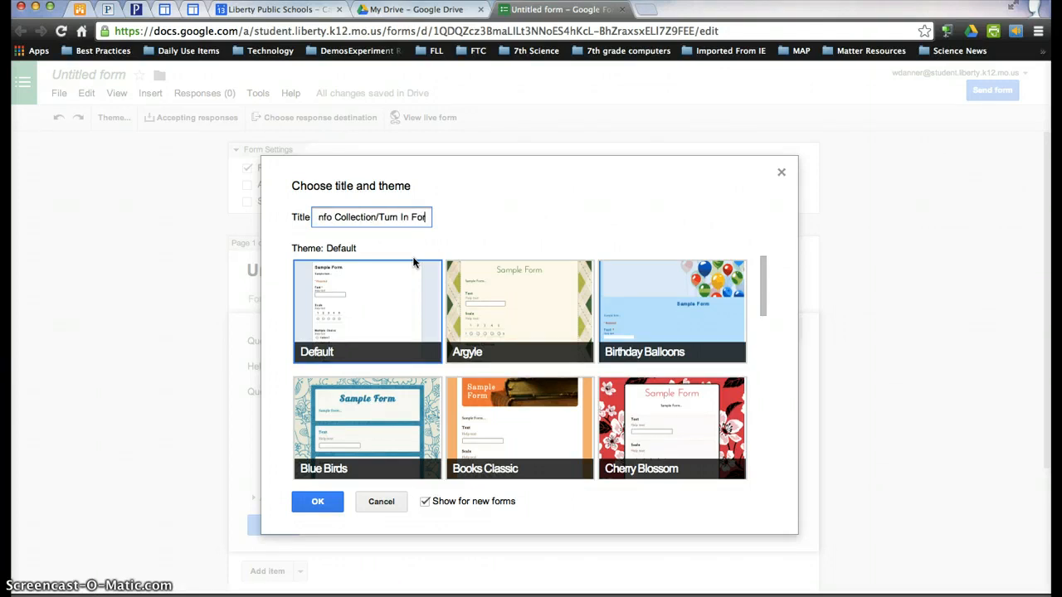
pyautogui.write('m 2014-2015')
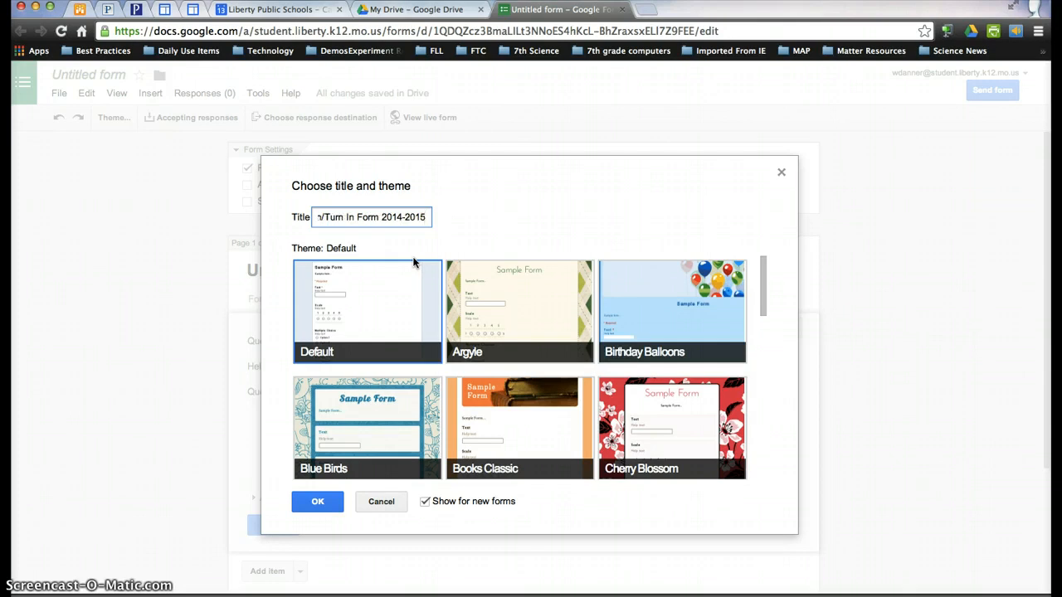
# Apply the Blue Birds theme to the form and enable automatic collection of respondents' Liberty Public Schools usernames
pyautogui.click(379, 418)
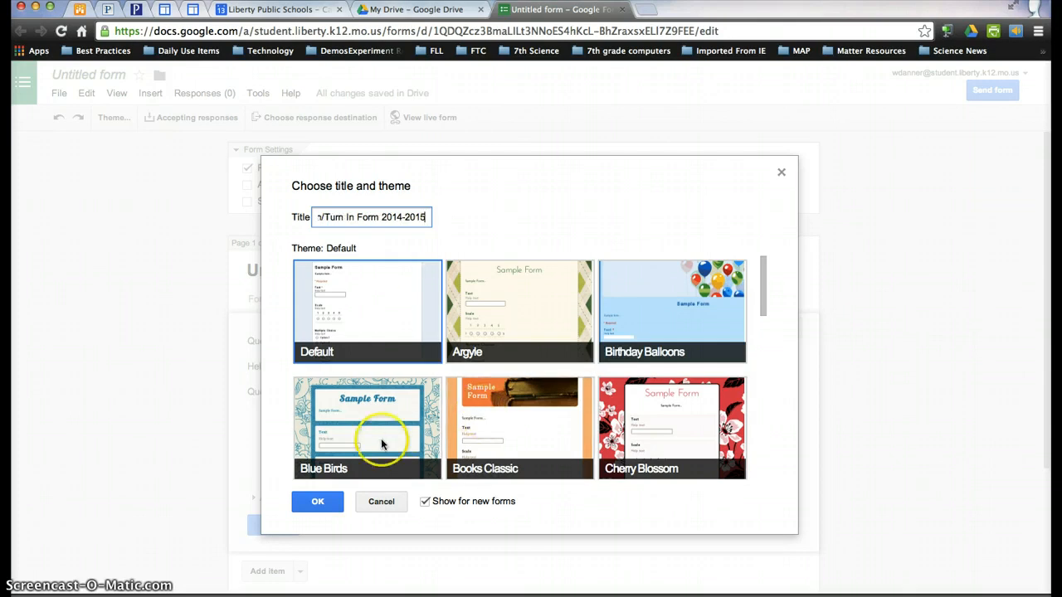
pyautogui.click(321, 508)
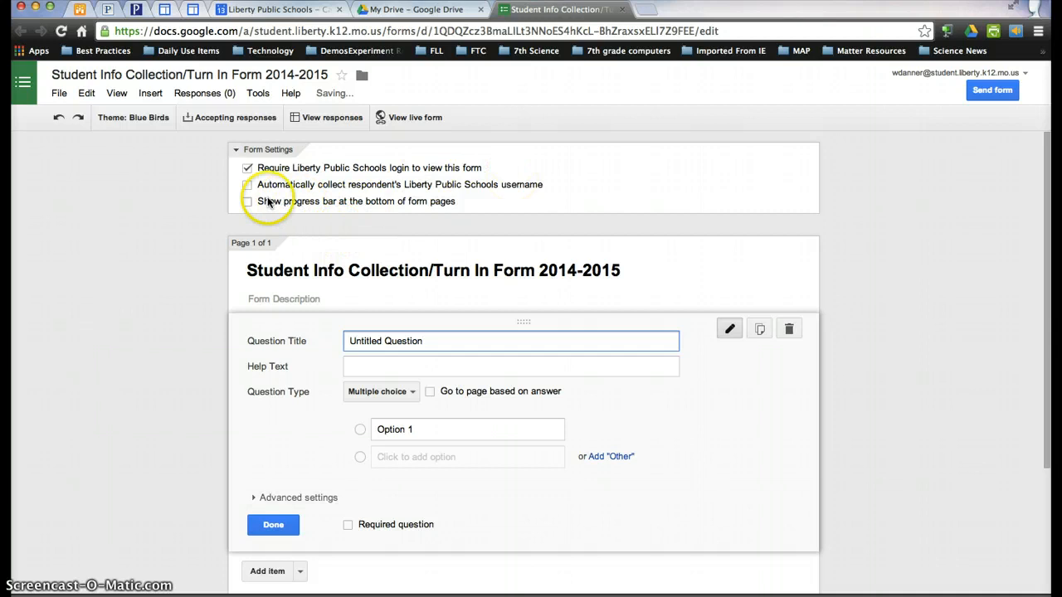
pyautogui.click(247, 185)
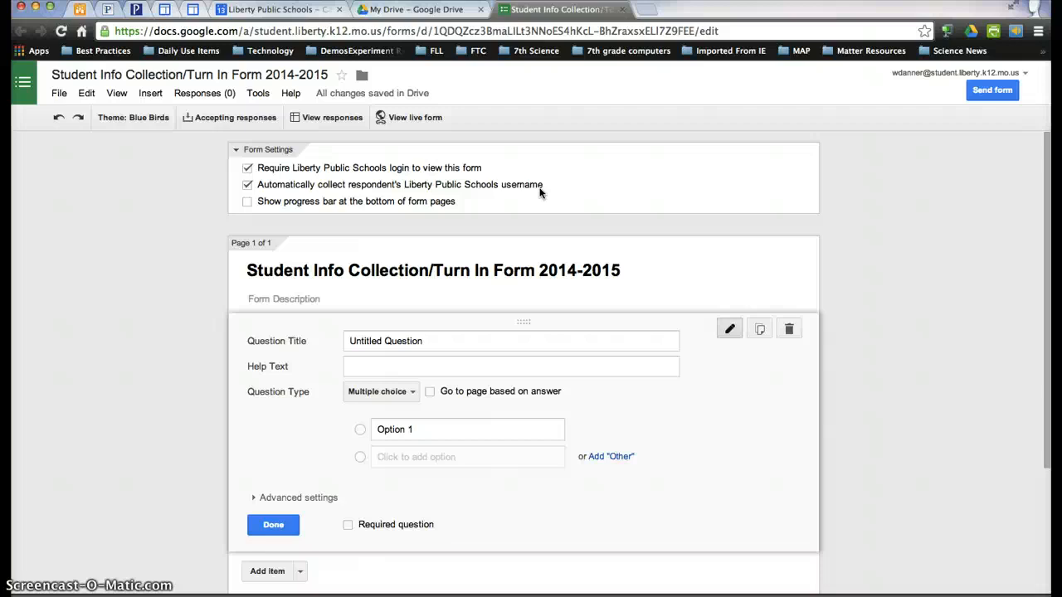
# Title the first question "What class do I have you for?", starting with a capital W
pyautogui.click(480, 343)
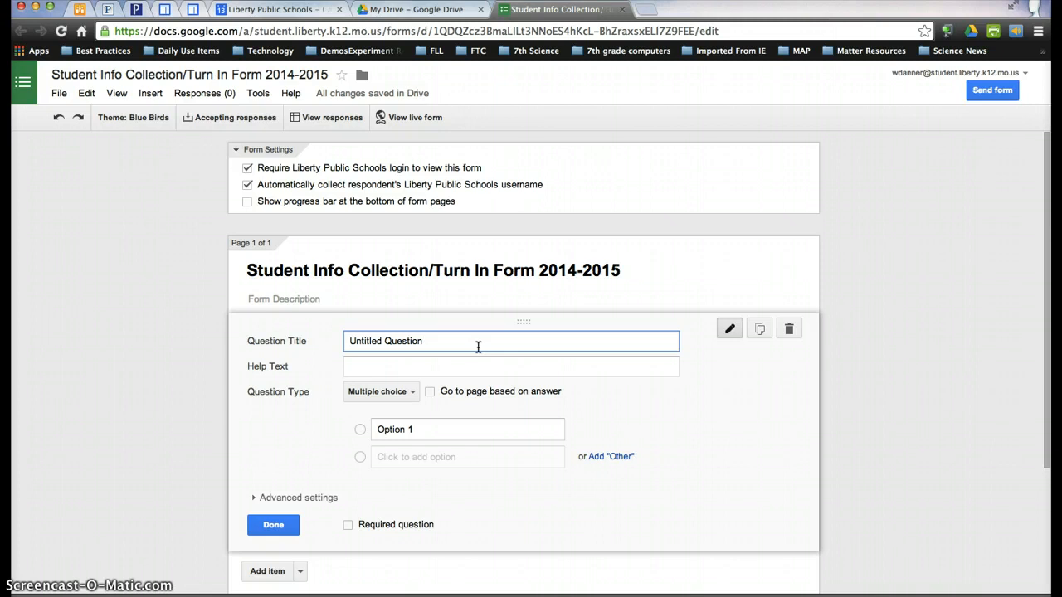
pyautogui.press('BackSpace')
pyautogui.press('BackSpace')
pyautogui.press('BackSpace')
pyautogui.press('BackSpace')
pyautogui.press('BackSpace')
pyautogui.press('BackSpace')
pyautogui.press('BackSpace')
pyautogui.press('BackSpace')
pyautogui.press('BackSpace')
pyautogui.press('BackSpace')
pyautogui.press('BackSpace')
pyautogui.press('BackSpace')
pyautogui.press('BackSpace')
pyautogui.press('BackSpace')
pyautogui.press('BackSpace')
pyautogui.press('BackSpace')
pyautogui.press('BackSpace')
pyautogui.write('what class do I have you fo')
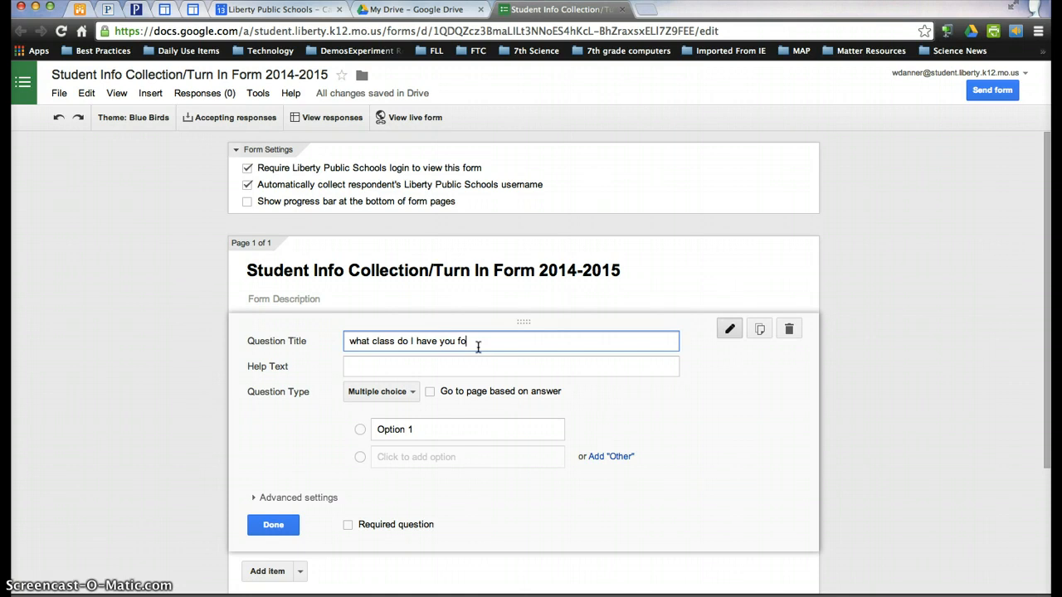
pyautogui.write('r?')
pyautogui.press('Tab')
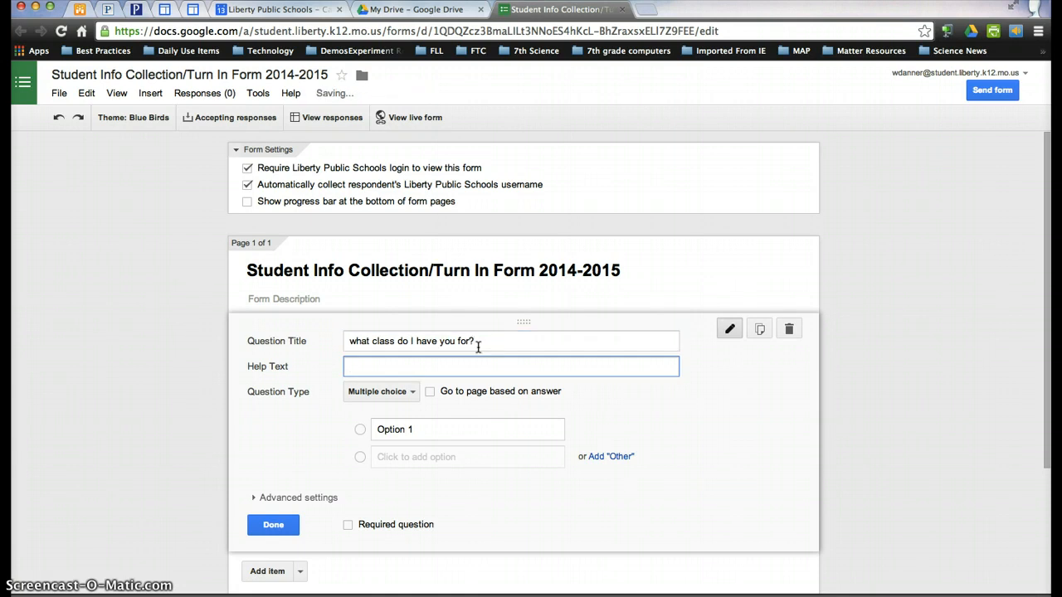
pyautogui.click(350, 340)
pyautogui.press('Delete')
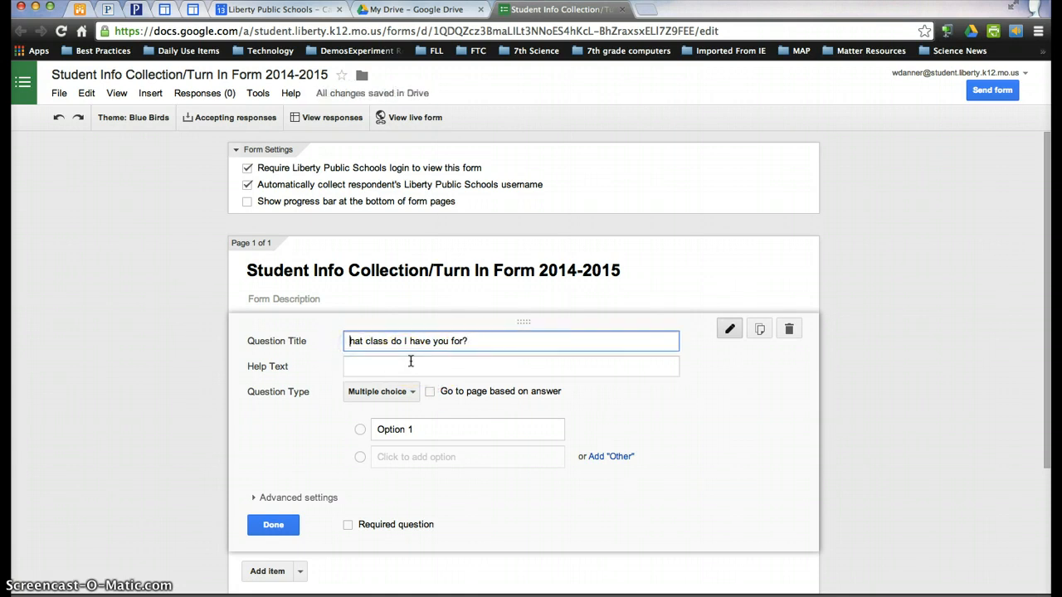
pyautogui.write('W')
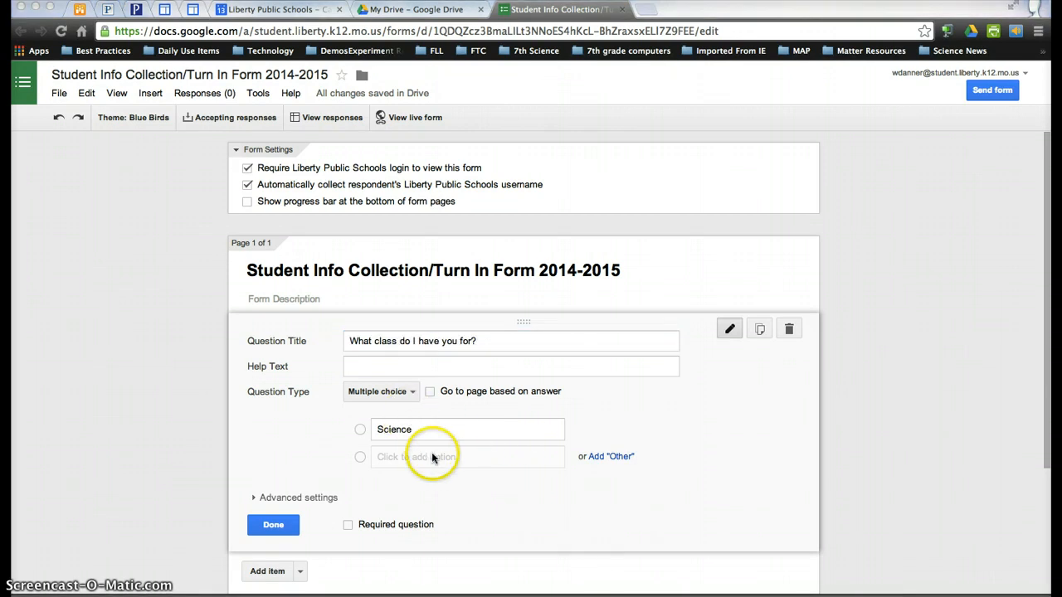
# Give the class question the answer choices Science and Computers, and make it a required question
pyautogui.click(402, 457)
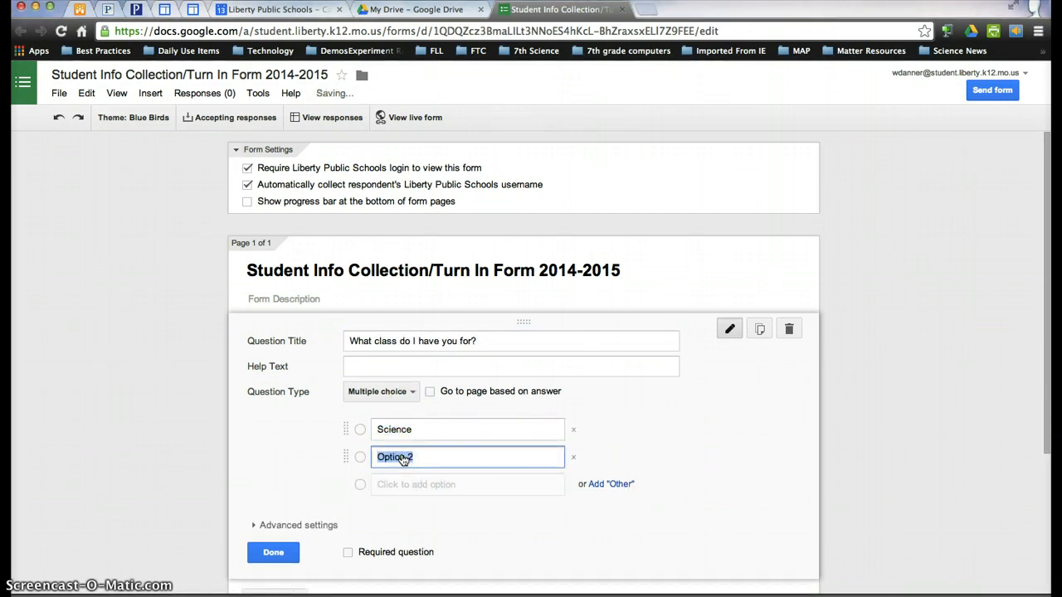
pyautogui.write('Computers')
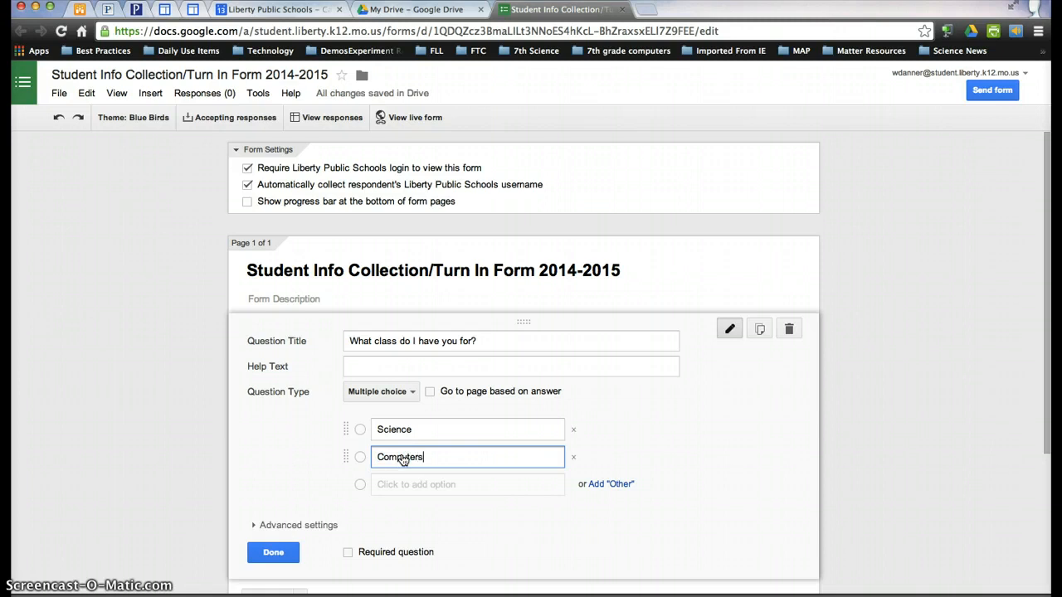
pyautogui.press('BackSpace')
pyautogui.write('s')
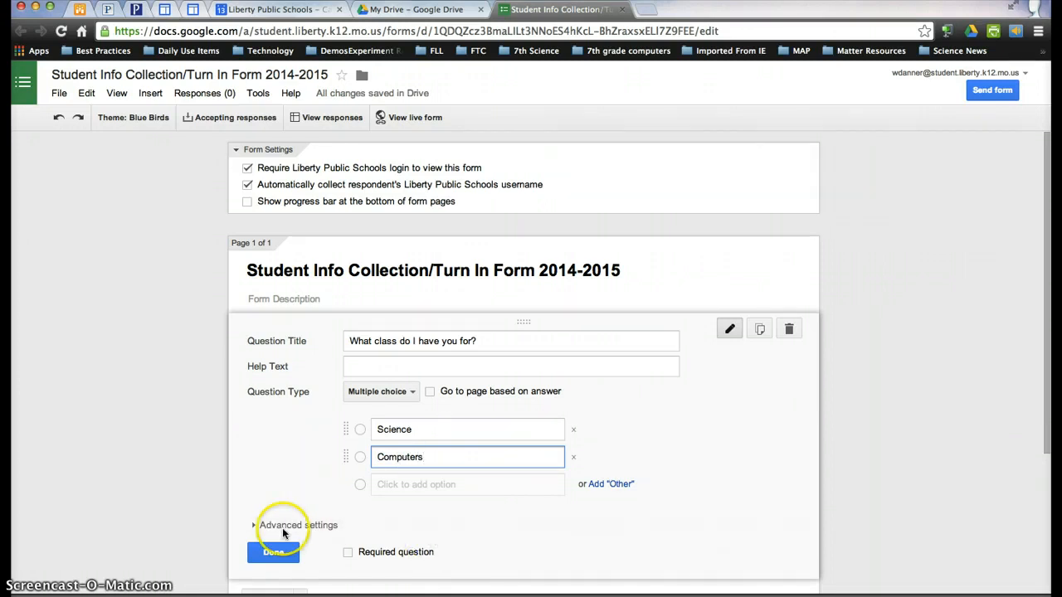
pyautogui.click(348, 553)
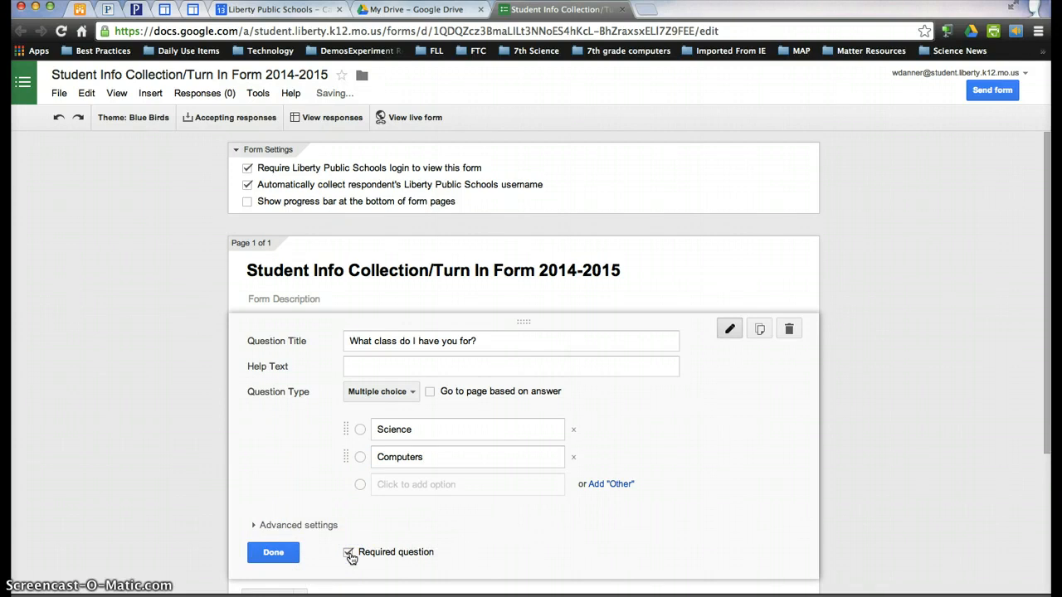
# Add a second question titled "What hour do I have you?" and make it multiple choice
pyautogui.scroll(-5, 350, 557)
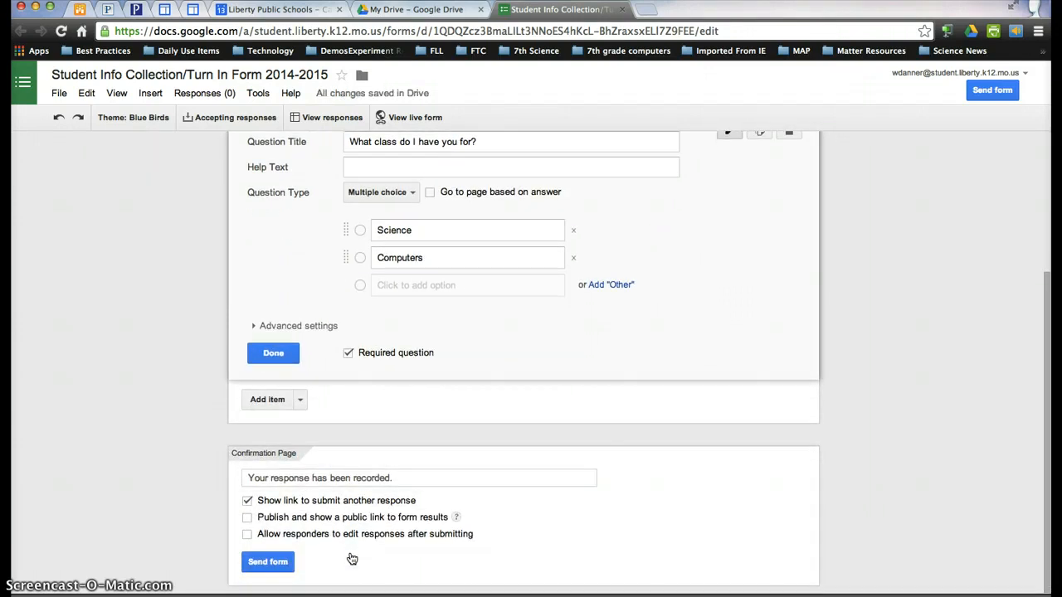
pyautogui.click(275, 403)
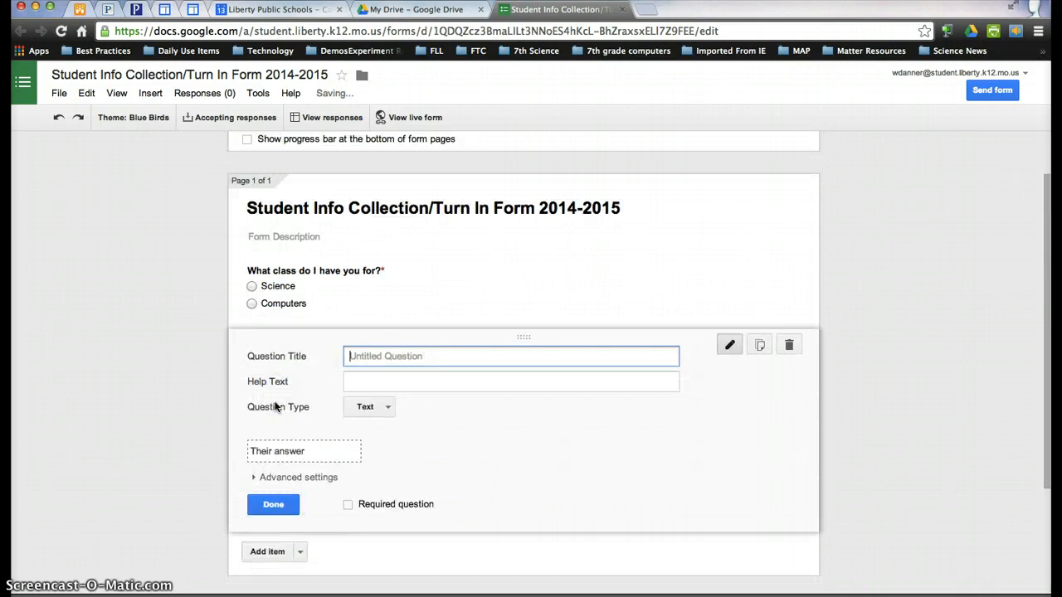
pyautogui.write('What ')
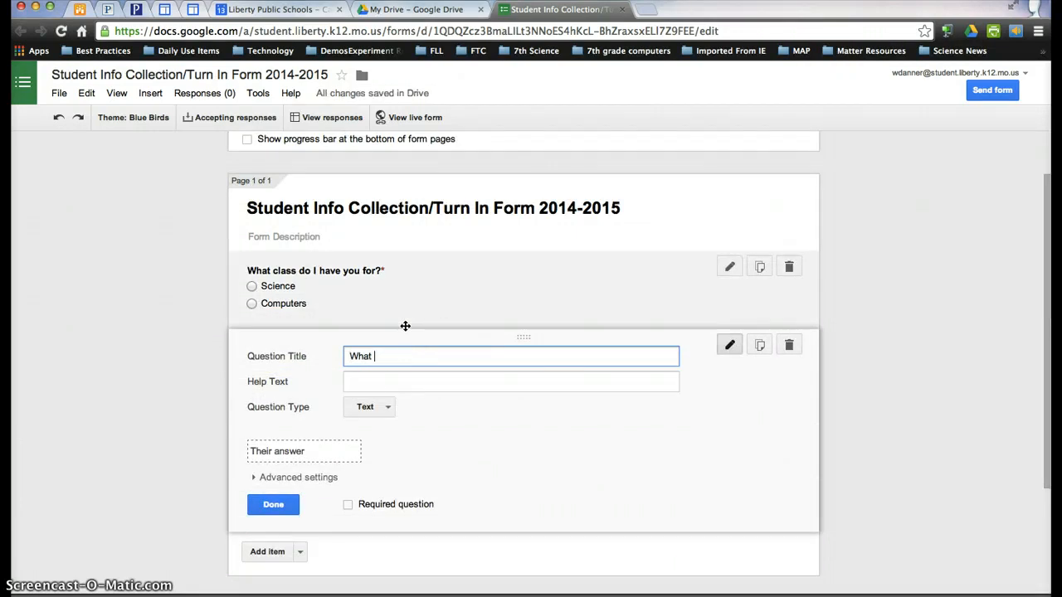
pyautogui.write('hour do I have you?')
pyautogui.press('Tab')
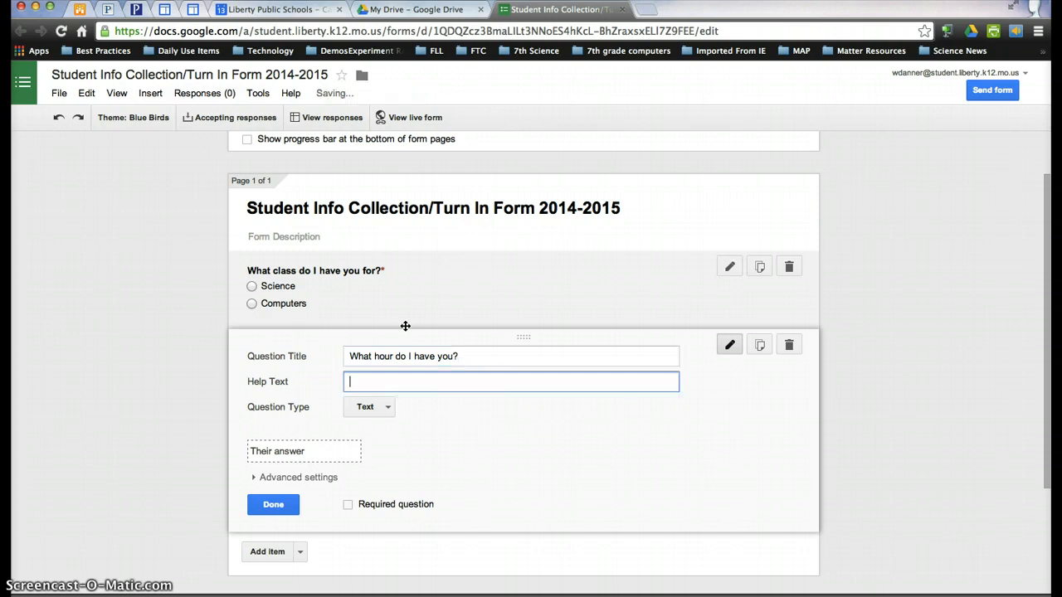
pyautogui.click(370, 407)
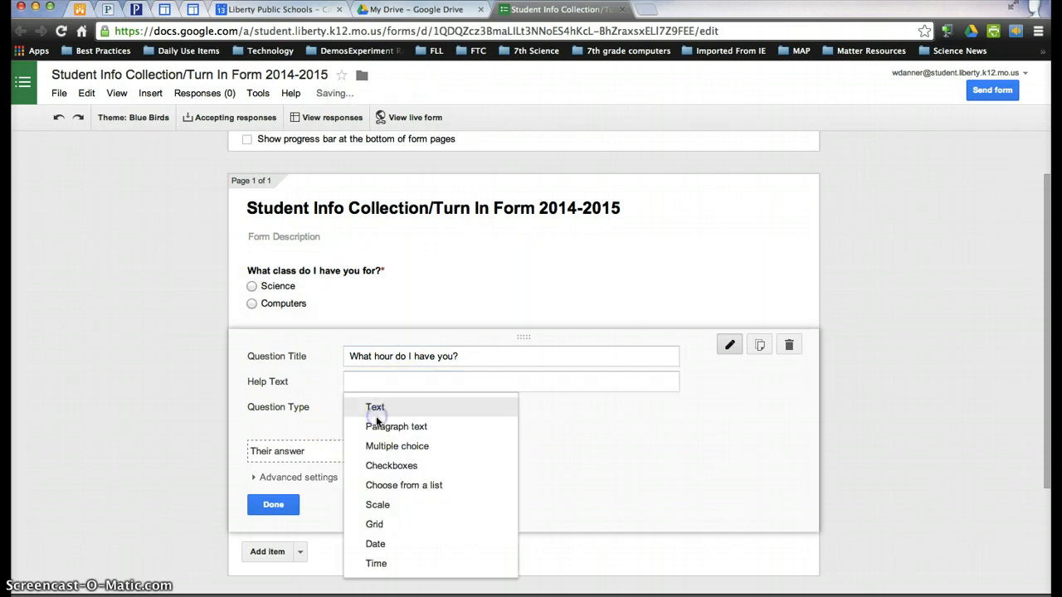
pyautogui.click(395, 447)
pyautogui.click(469, 366)
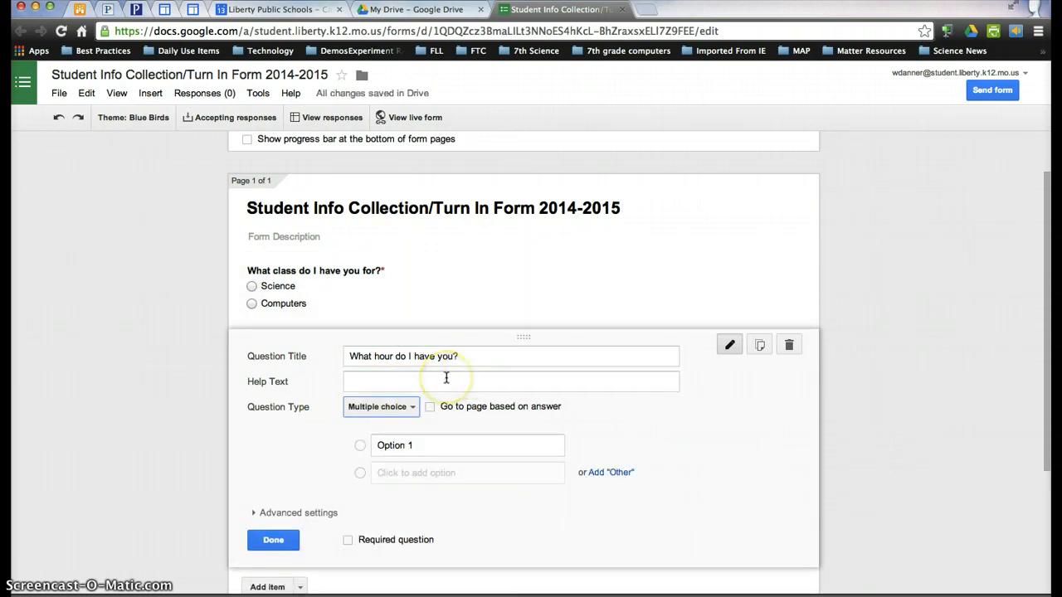
# Enter hour 1, hour 2 and hour 4 as the first three answer choices of the hour question
pyautogui.click(415, 444)
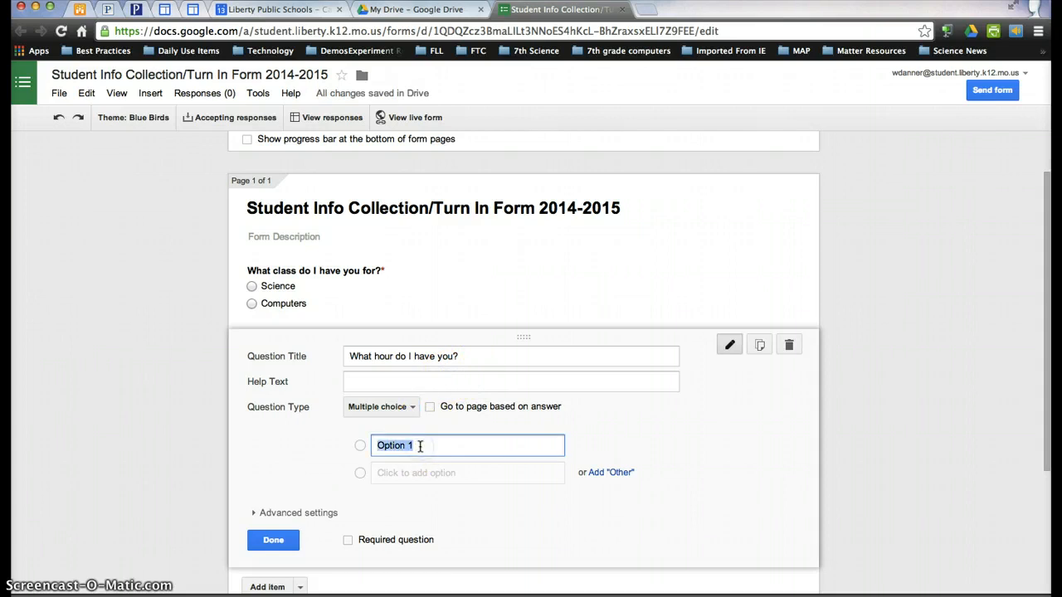
pyautogui.write('hour 1')
pyautogui.press('Return')
pyautogui.write('hour')
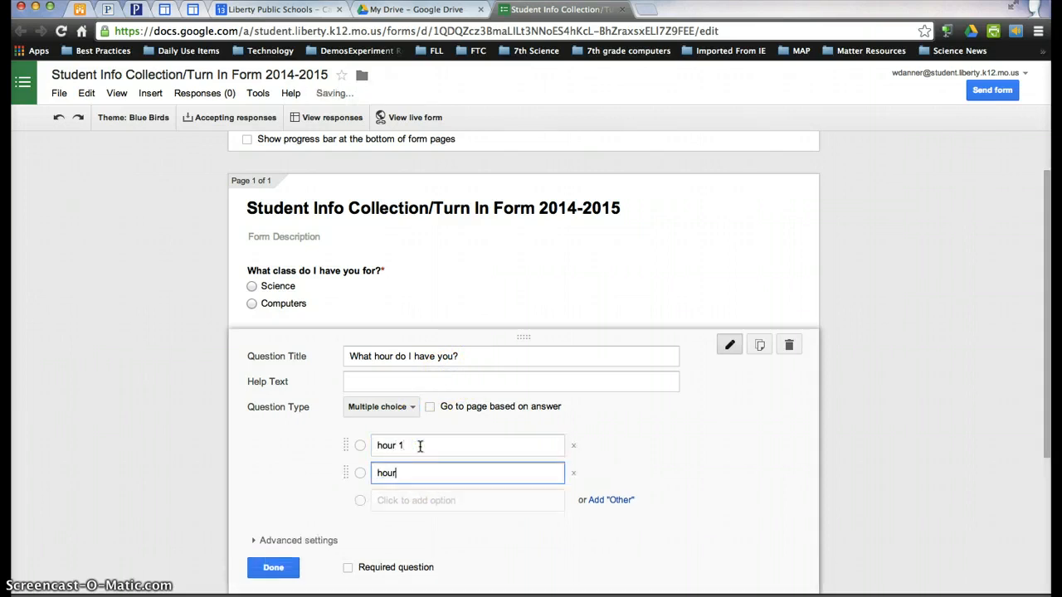
pyautogui.write(' 2')
pyautogui.press('Return')
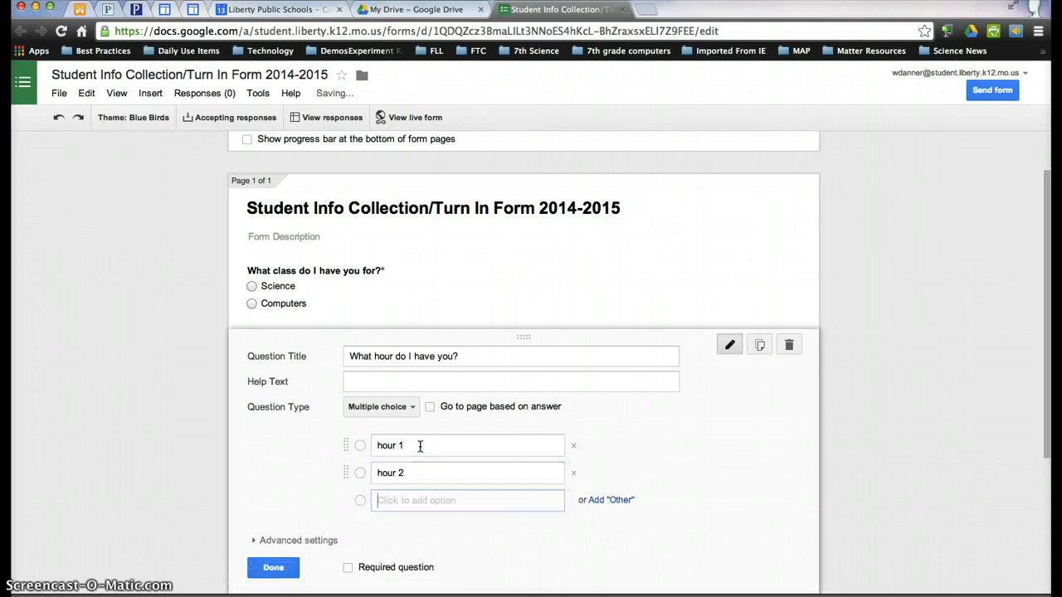
pyautogui.write('hour 3')
pyautogui.press('Tab')
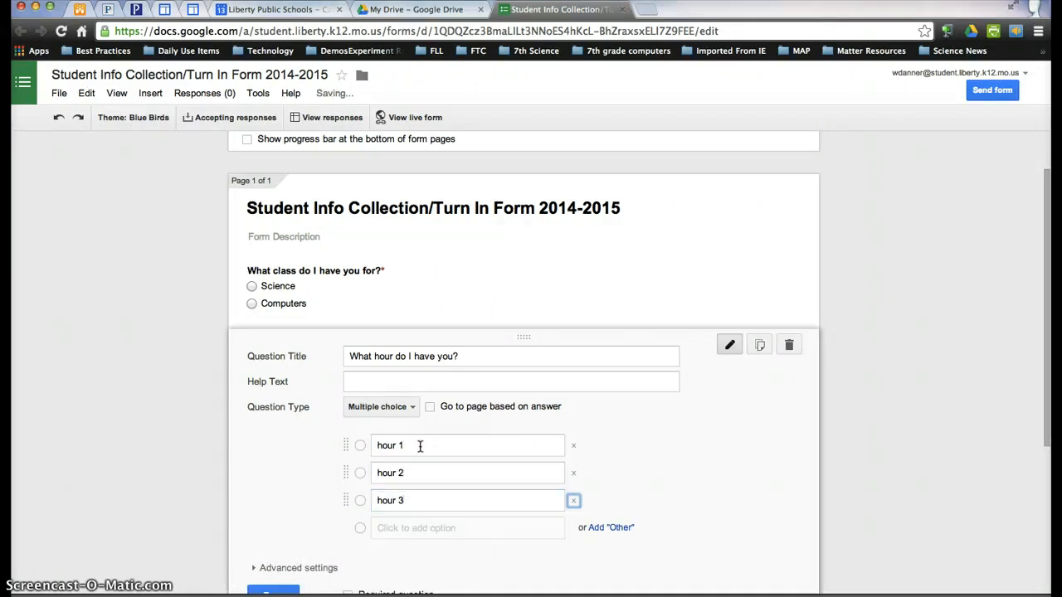
pyautogui.hotkey('shift', 'Tab')
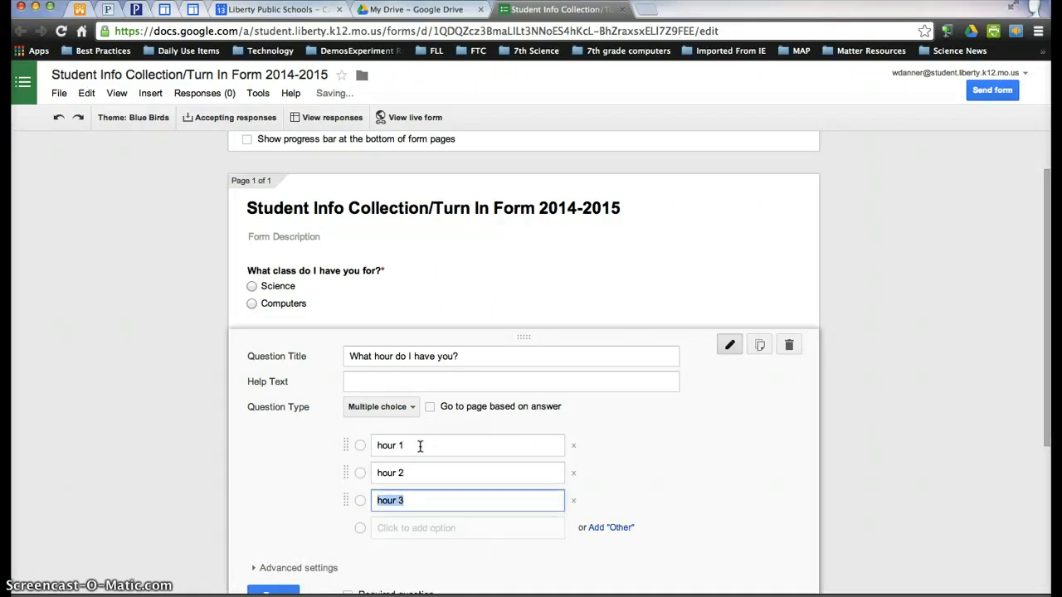
pyautogui.write('hour 4')
pyautogui.press('Tab')
pyautogui.press('Tab')
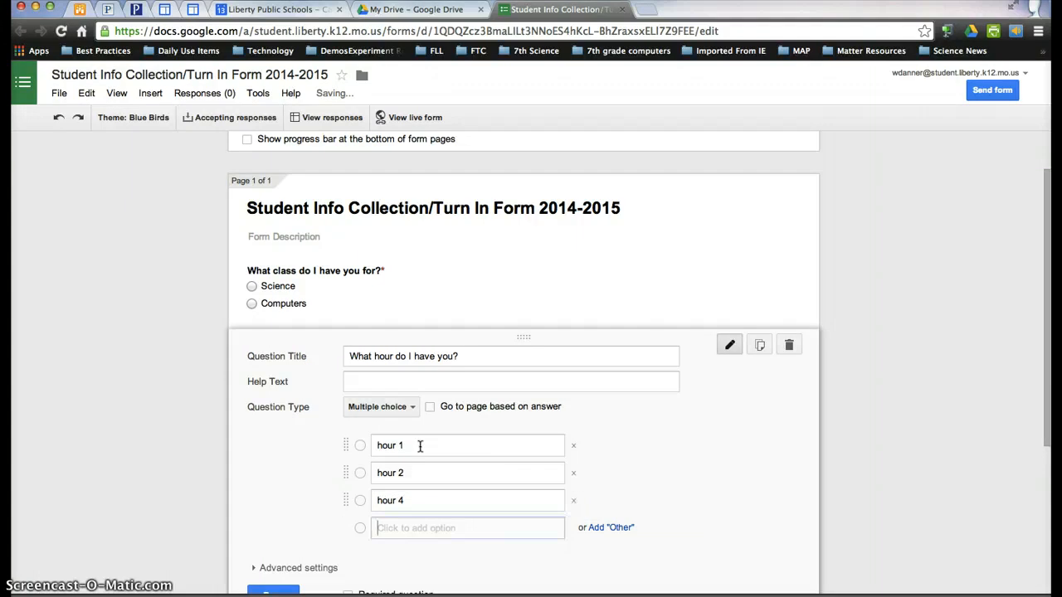
# Add hour 5, hour 6 and hour 7 as further answer choices and make the hour question required
pyautogui.write('hour 5')
pyautogui.press('Tab')
pyautogui.press('Tab')
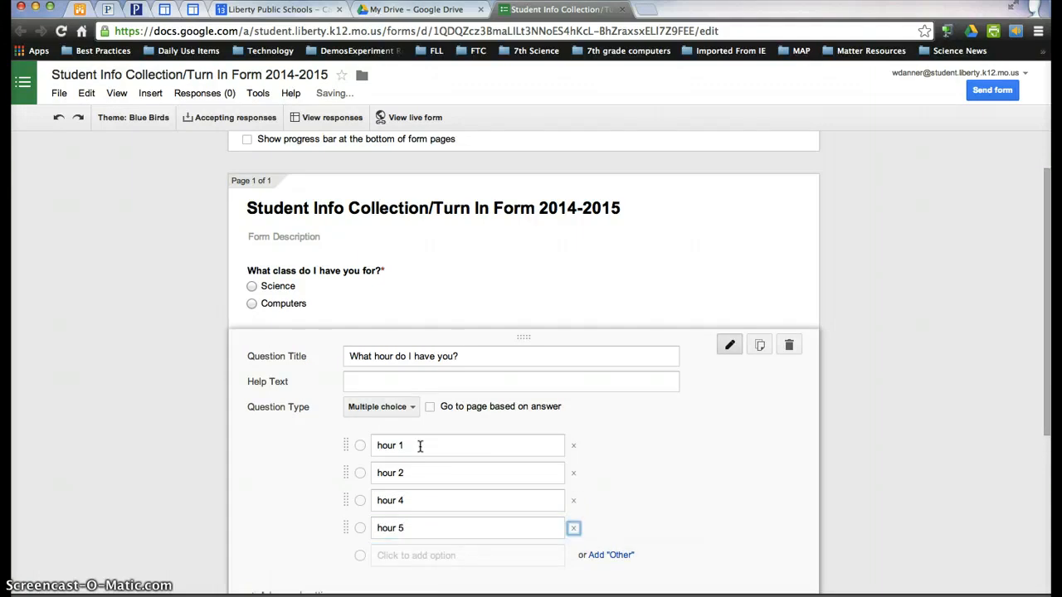
pyautogui.write('hour')
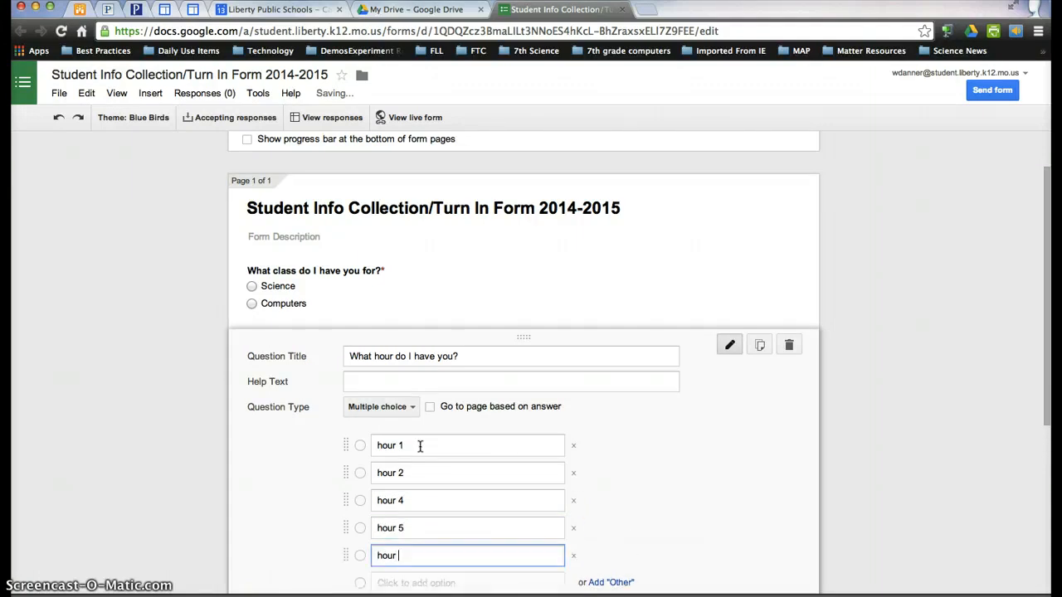
pyautogui.write(' 6')
pyautogui.press('Tab')
pyautogui.press('Tab')
pyautogui.write('hour')
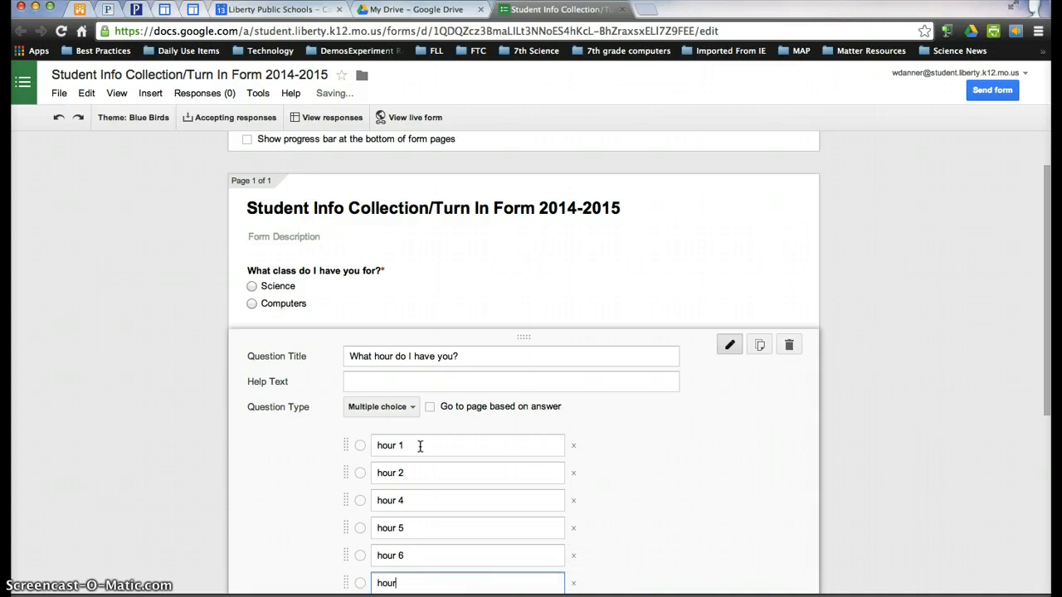
pyautogui.write(' 7')
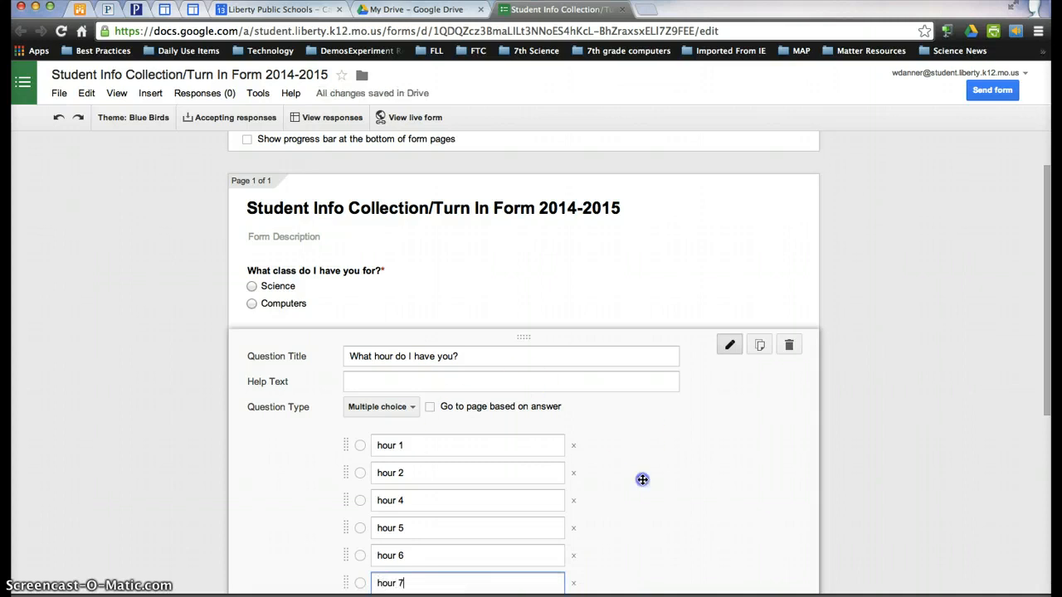
pyautogui.scroll(-5, 641, 480)
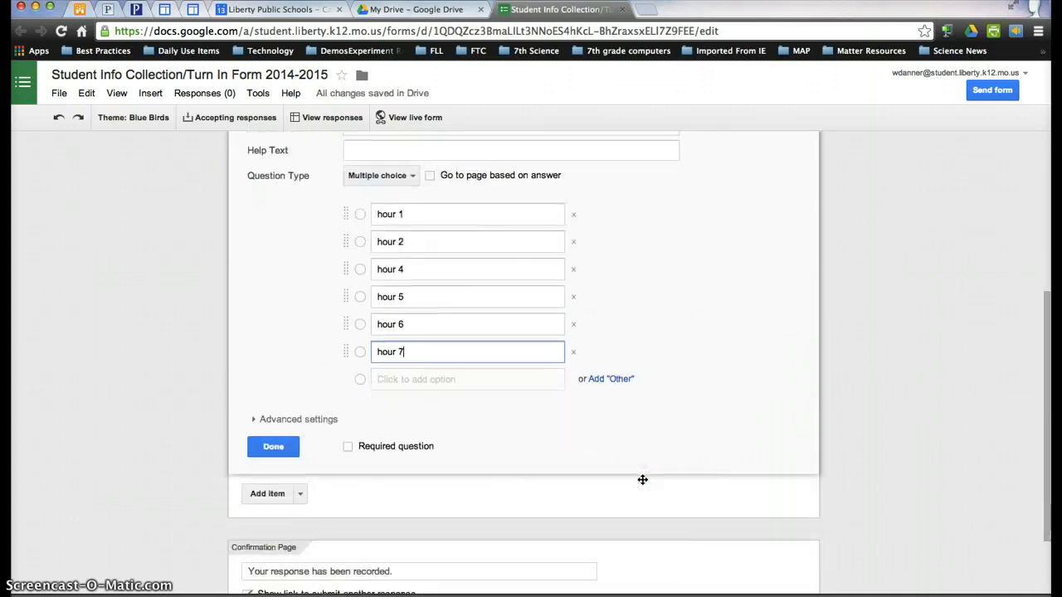
pyautogui.click(348, 446)
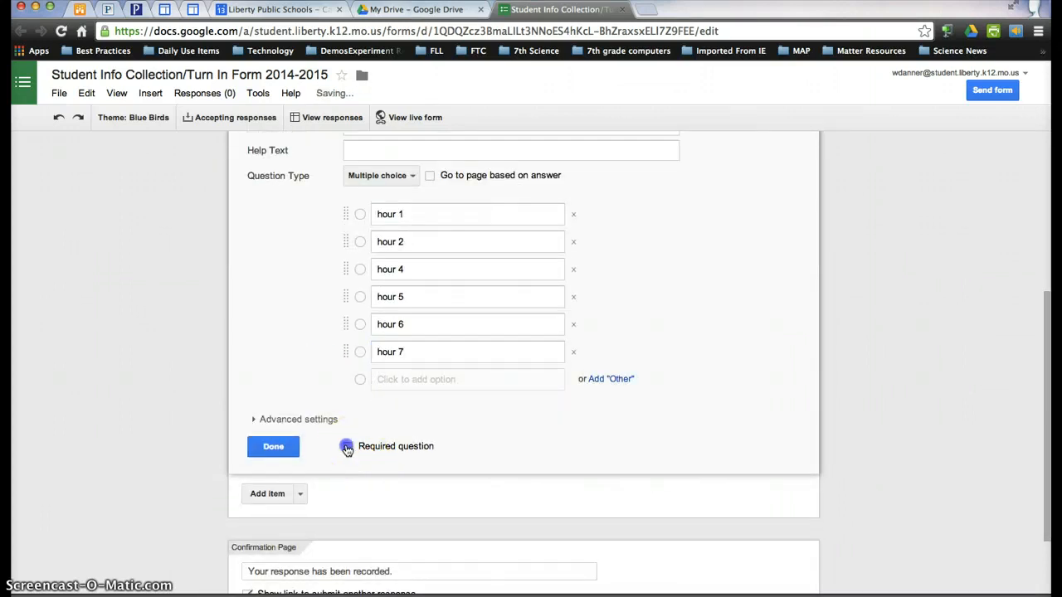
# Add a text question titled "Student First Name" below the hour question and make it required
pyautogui.click(252, 496)
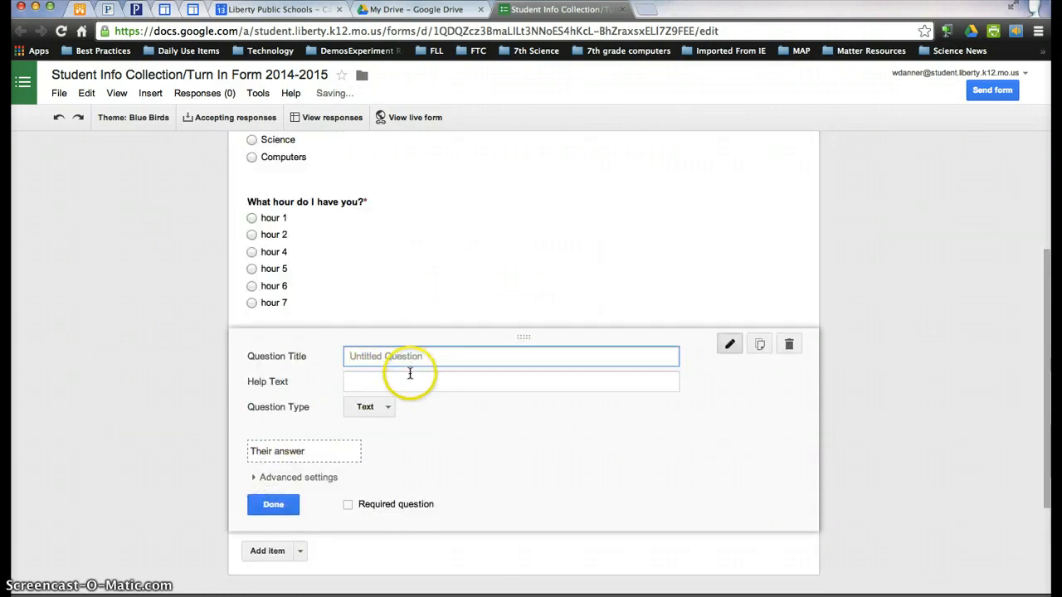
pyautogui.write('Stude')
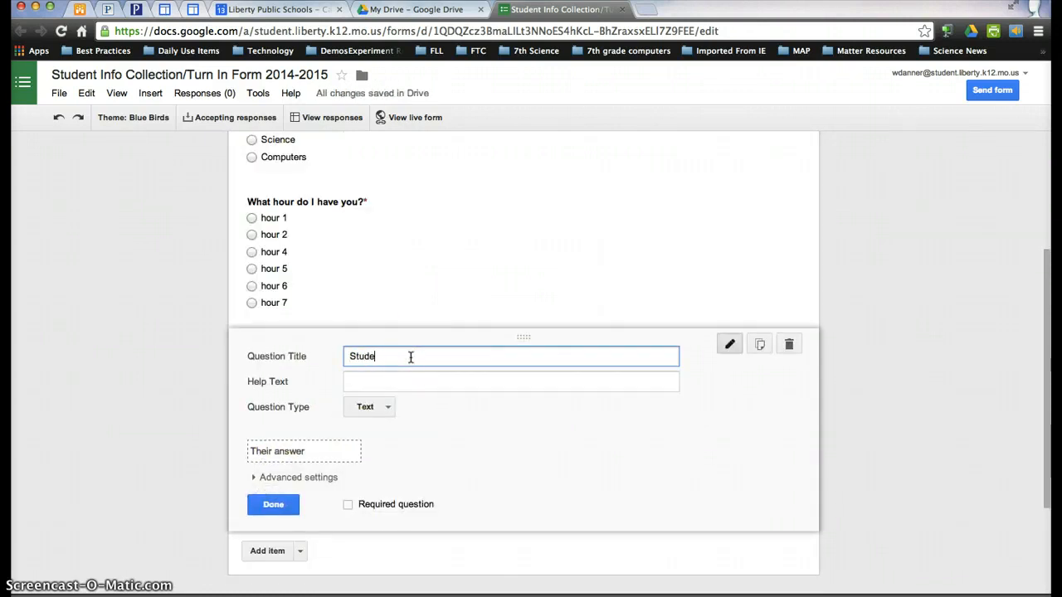
pyautogui.write('nt First Name')
pyautogui.click(361, 505)
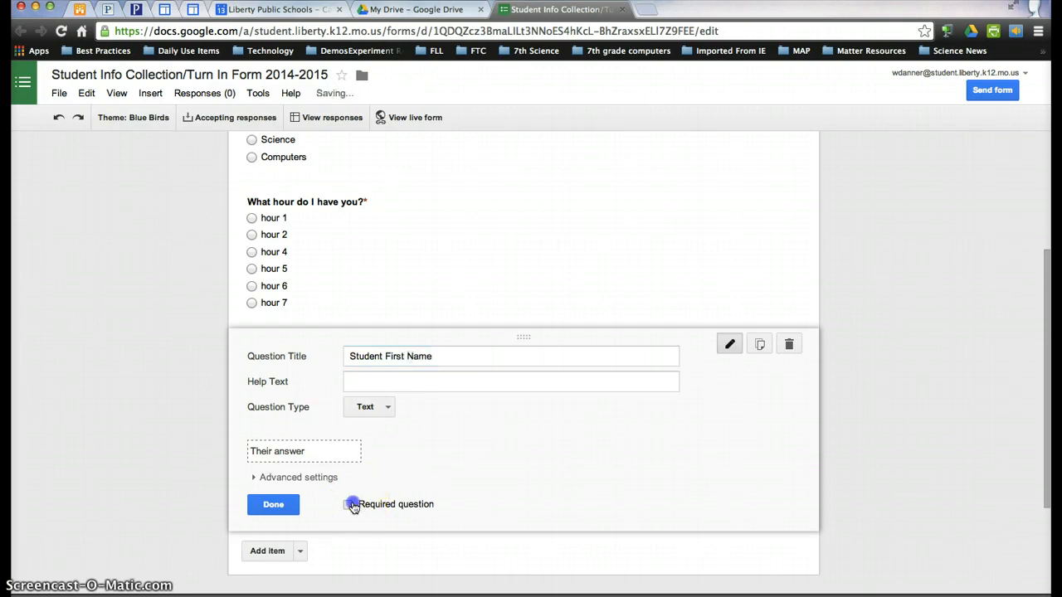
# Add another required text question titled "Student Last Name" and finish editing it
pyautogui.click(278, 554)
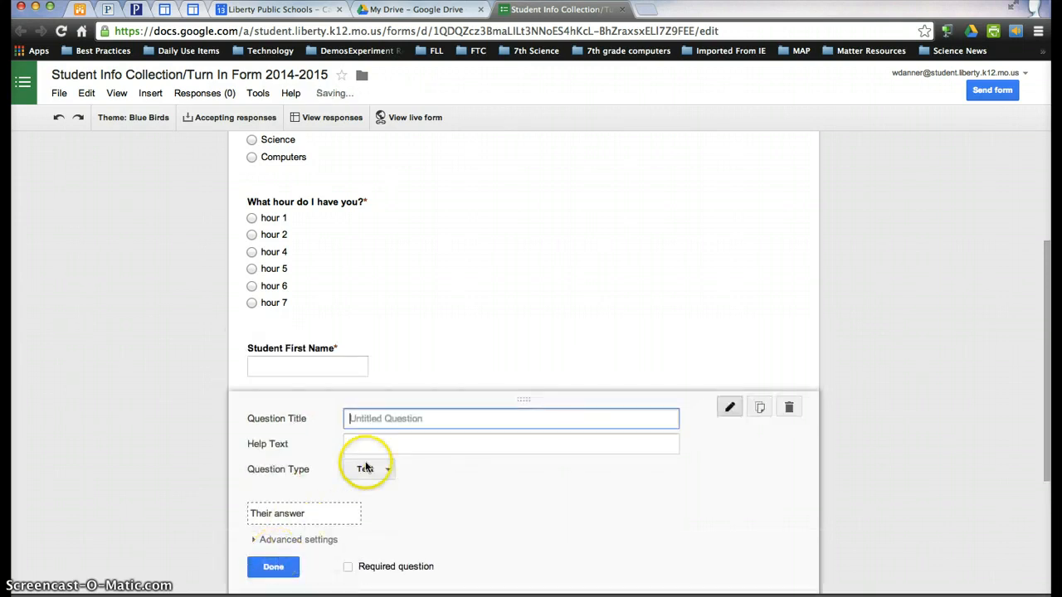
pyautogui.click(421, 414)
pyautogui.write('Student Last Nm')
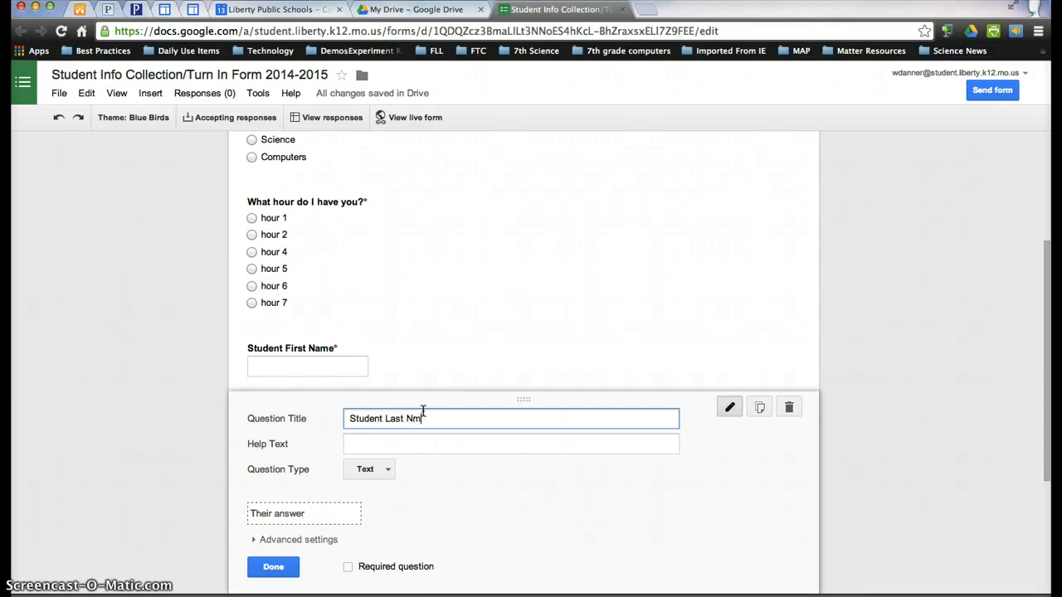
pyautogui.press('BackSpace')
pyautogui.write('ame')
pyautogui.click(348, 566)
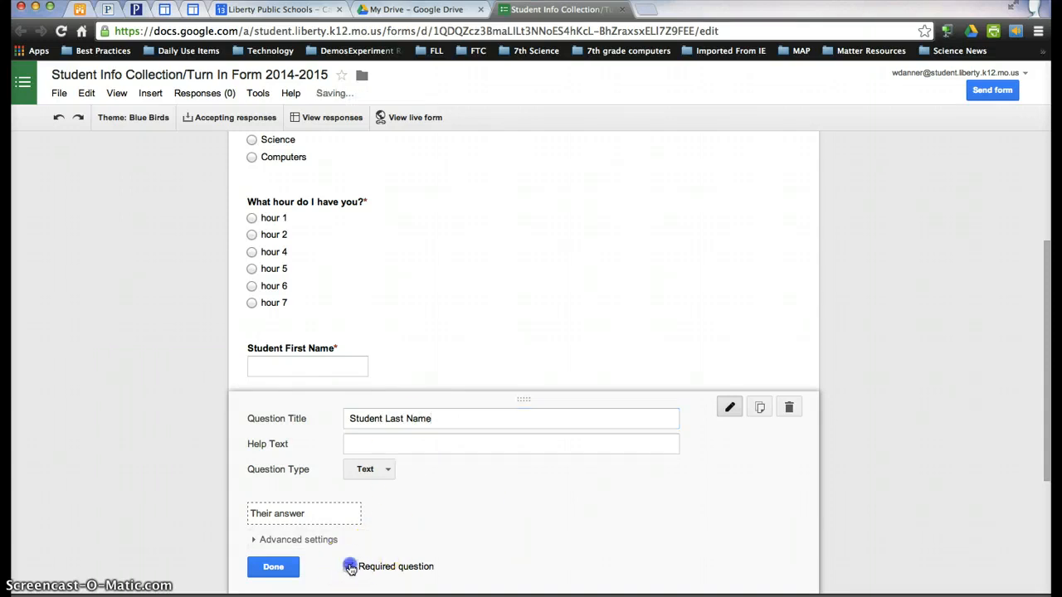
pyautogui.click(273, 566)
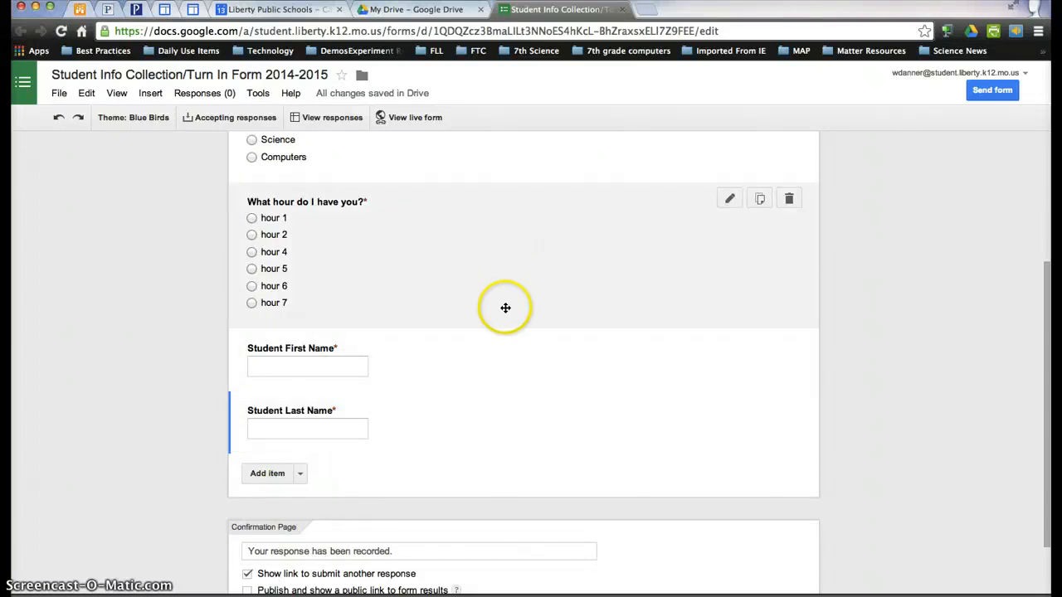
# Add a question titled "Assignment Name" below the last name question and make it multiple choice
pyautogui.scroll(5, 505, 312)
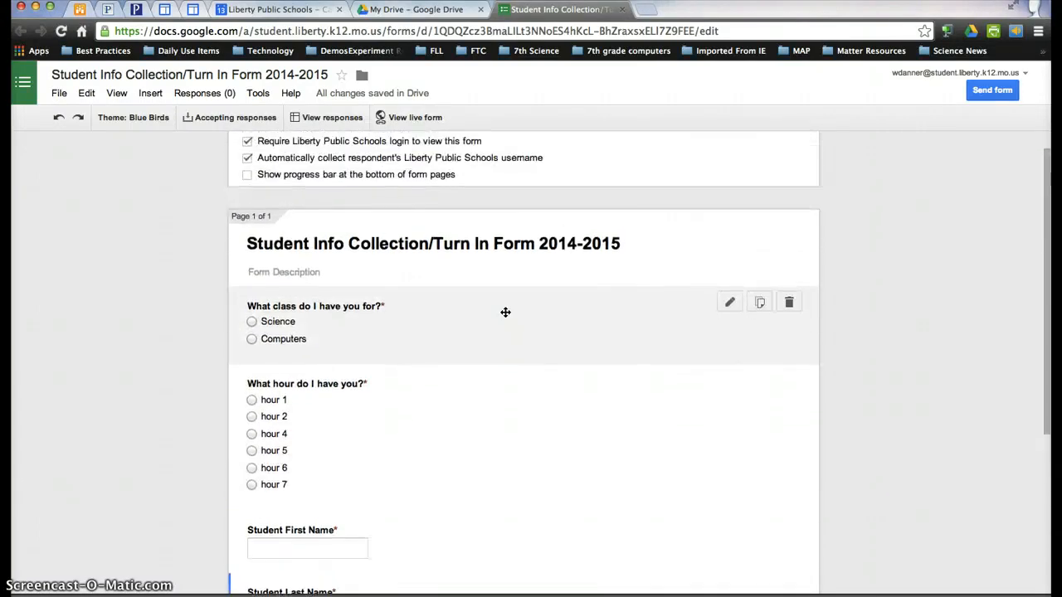
pyautogui.scroll(-6, 505, 311)
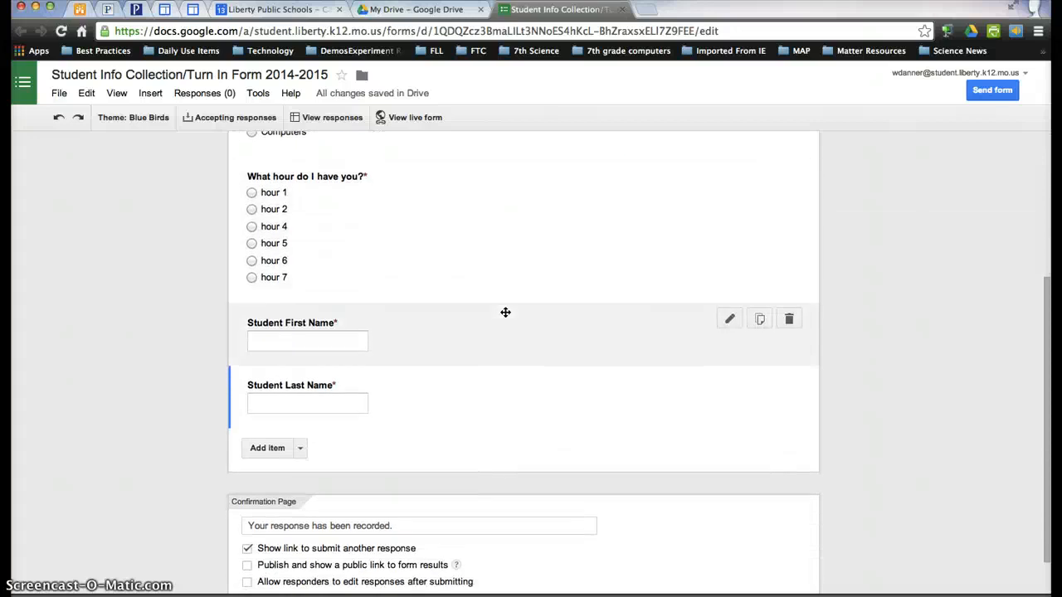
pyautogui.scroll(-2, 505, 311)
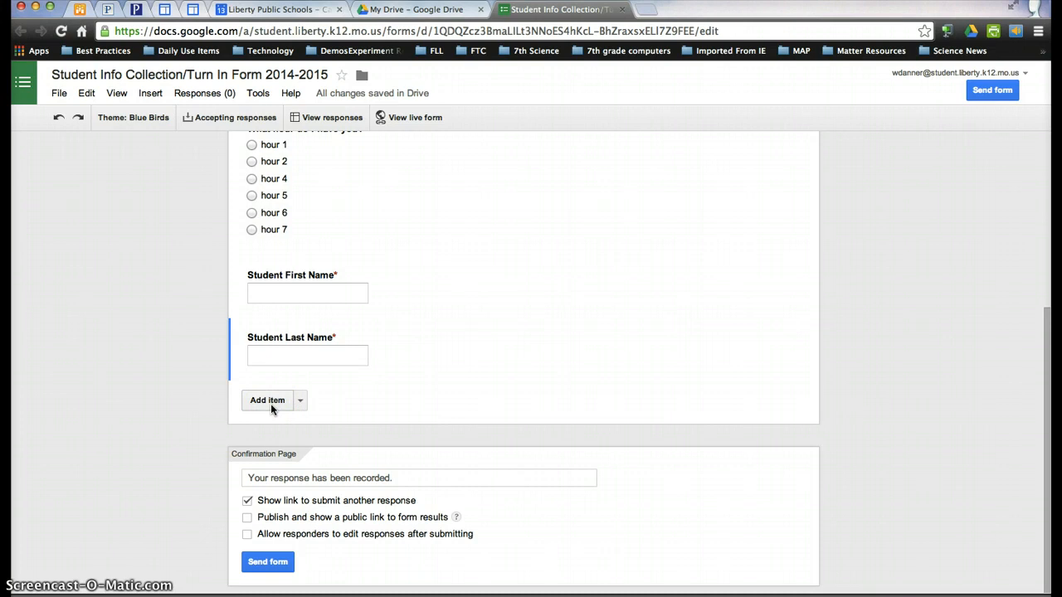
pyautogui.click(270, 403)
pyautogui.click(501, 406)
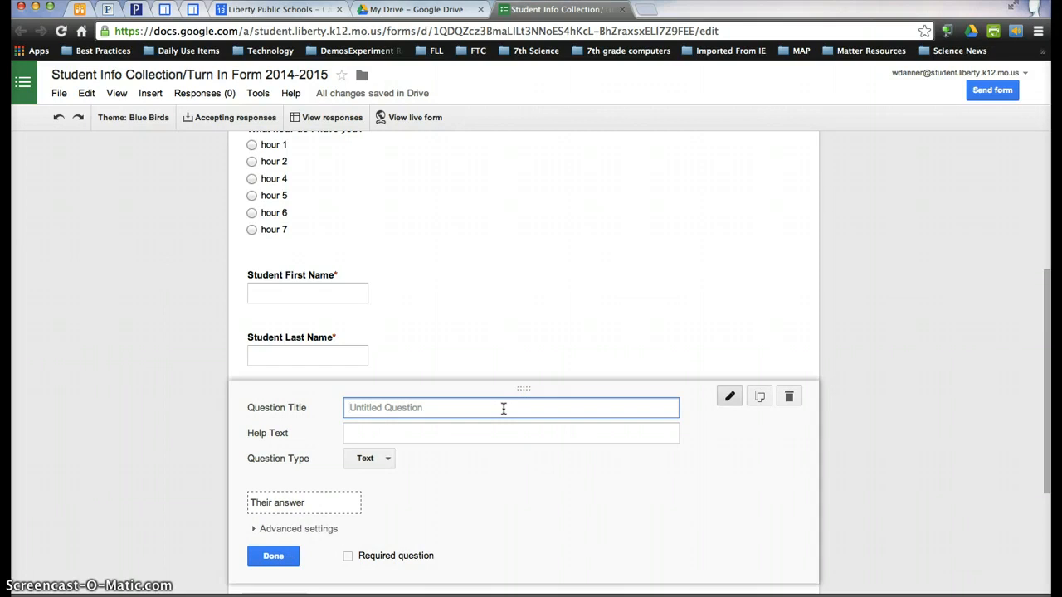
pyautogui.write('Assignment Name')
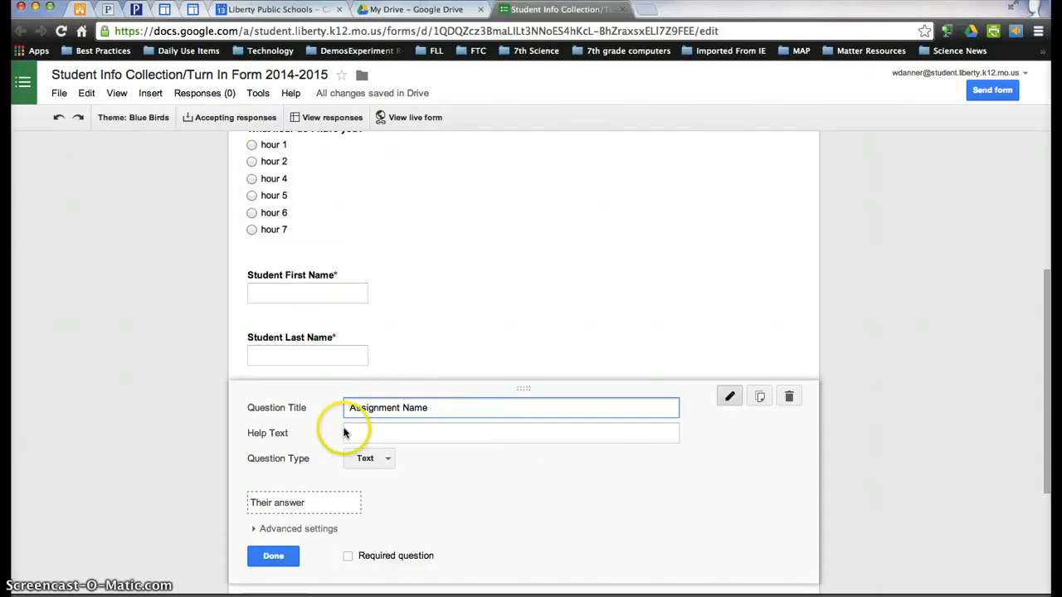
pyautogui.click(391, 459)
pyautogui.click(400, 471)
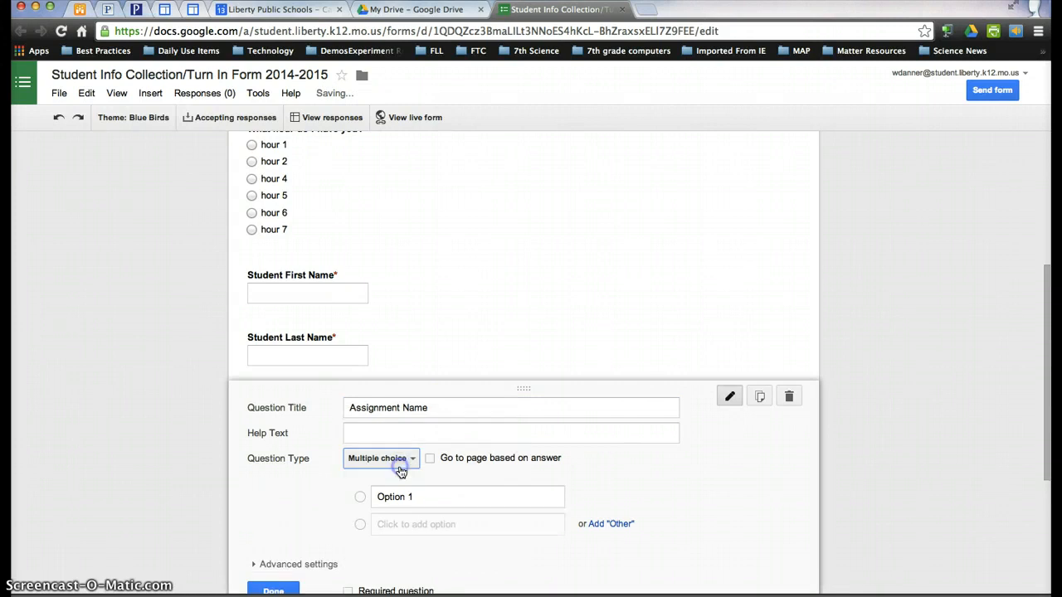
# Enter "narrative summeary rough" as the first answer choice of the Assignment Name question
pyautogui.click(431, 496)
pyautogui.write('na')
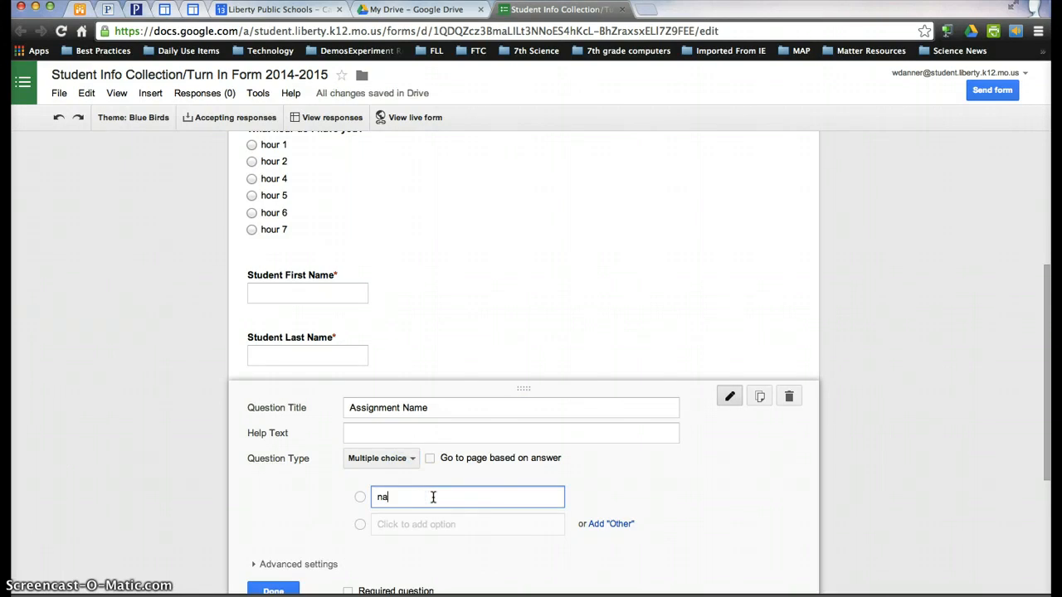
pyautogui.write('rrative summeary rough')
pyautogui.press('Return')
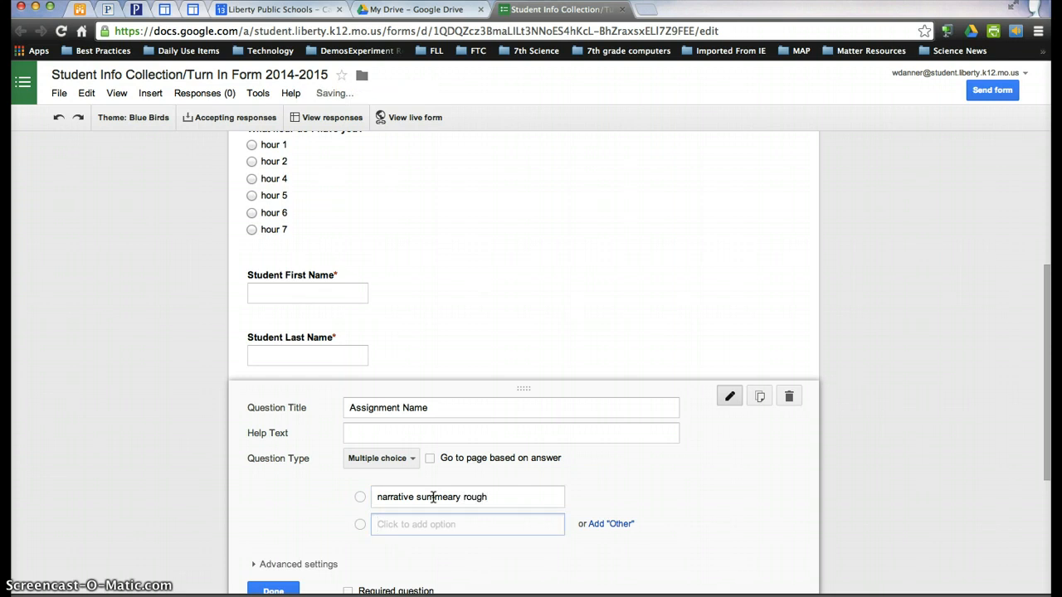
# Add "PEEEL #1" and "exit slip" as further answer choices of the Assignment Name question
pyautogui.write('P')
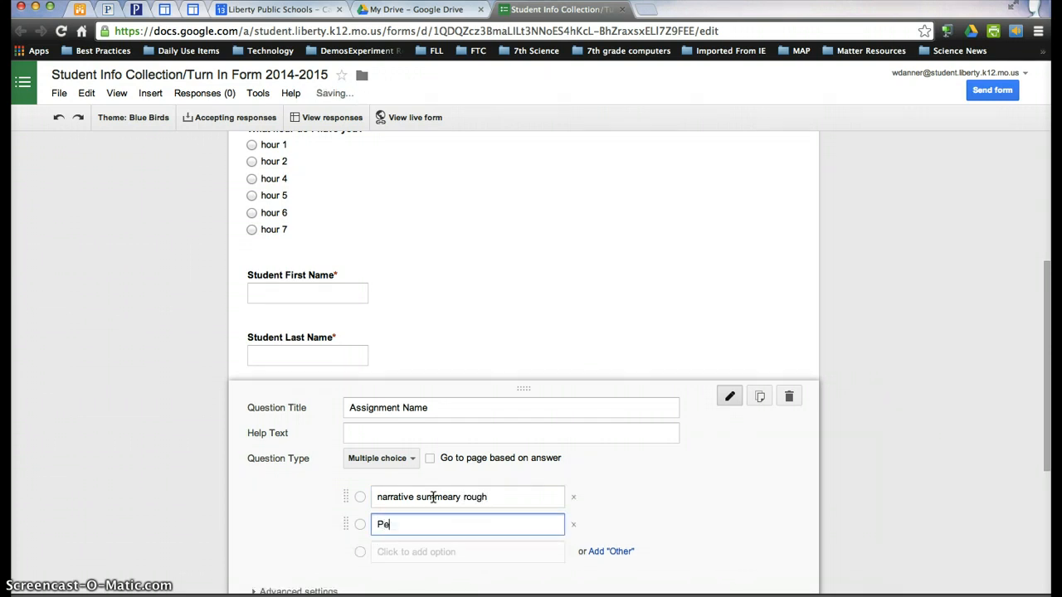
pyautogui.press('BackSpace')
pyautogui.write('Peel')
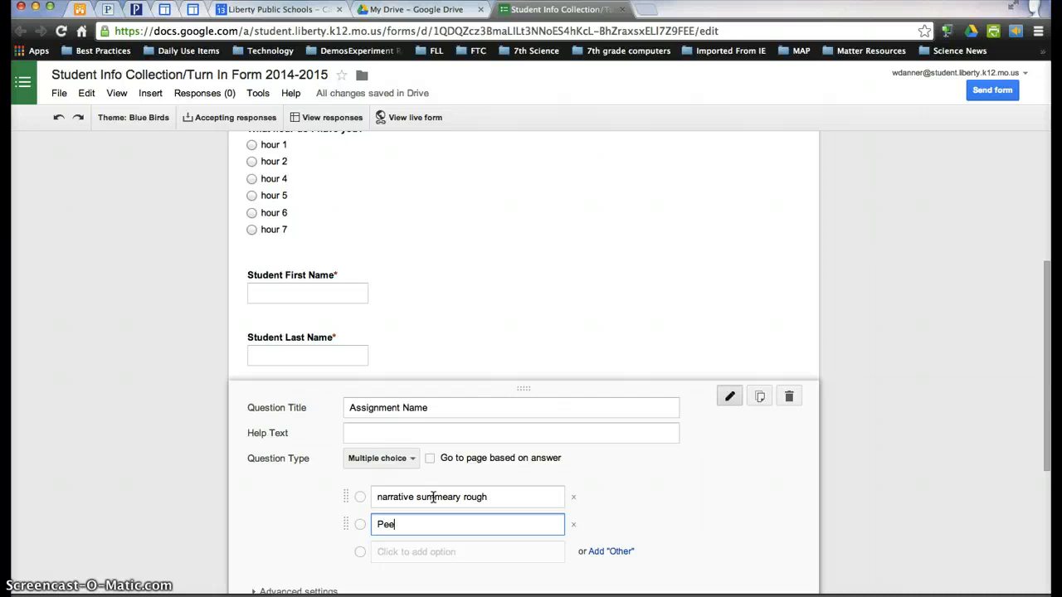
pyautogui.press('BackSpace')
pyautogui.press('BackSpace')
pyautogui.press('BackSpace')
pyautogui.write('EEEL #1')
pyautogui.press('Tab')
pyautogui.press('Tab')
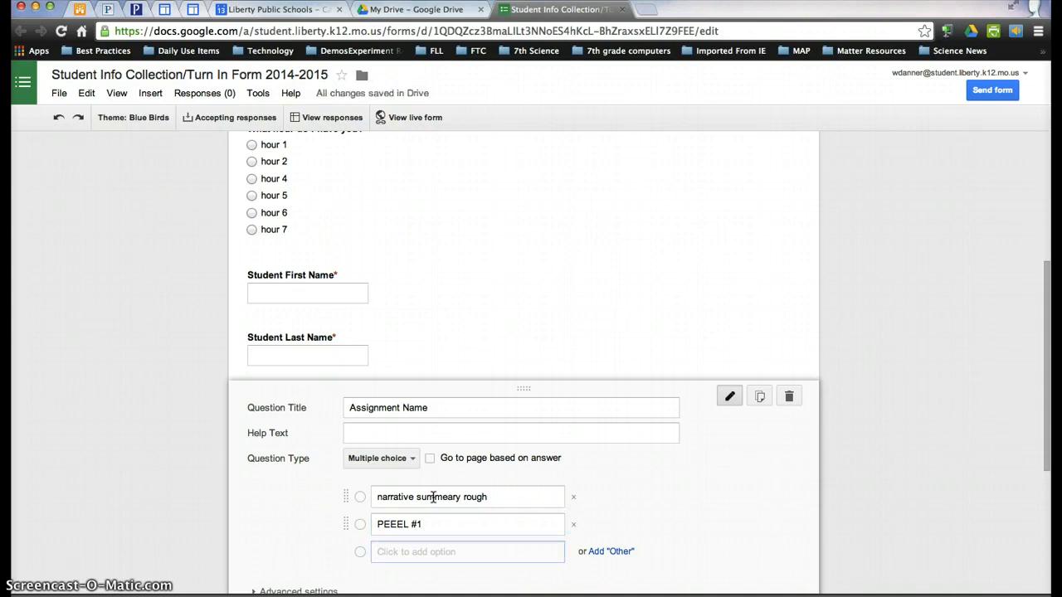
pyautogui.write('exit slip')
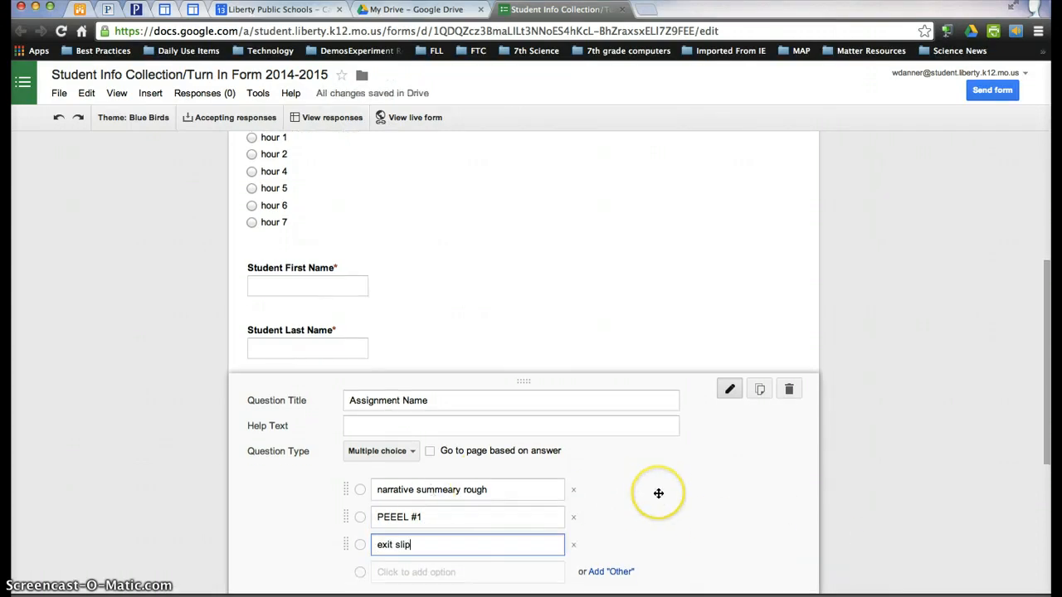
# Add a text question titled "Insert link to your assignmetnt in the box." and finish editing it
pyautogui.scroll(-5, 658, 491)
pyautogui.click(267, 437)
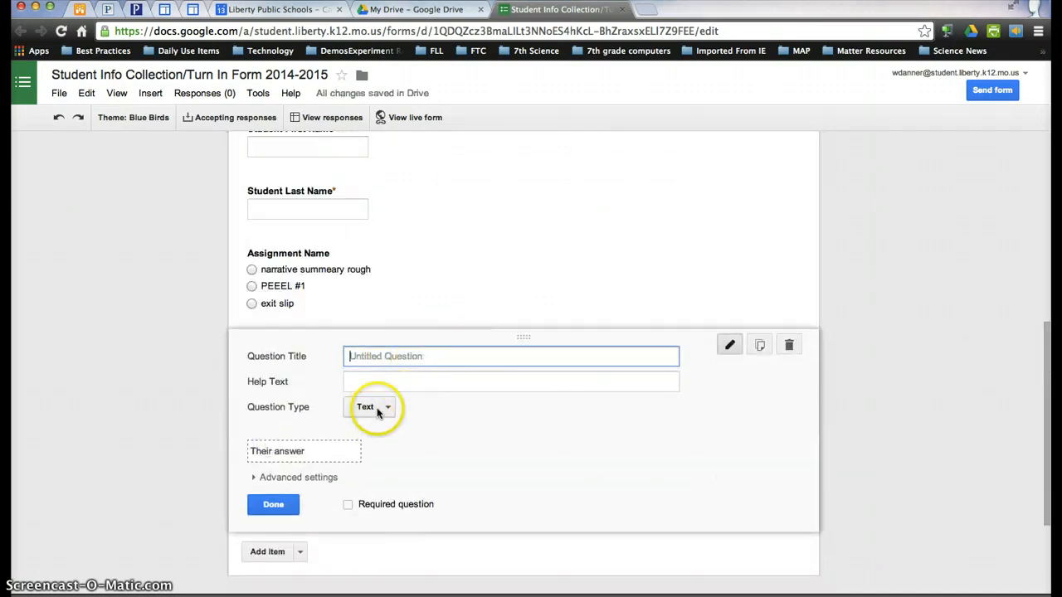
pyautogui.click(450, 345)
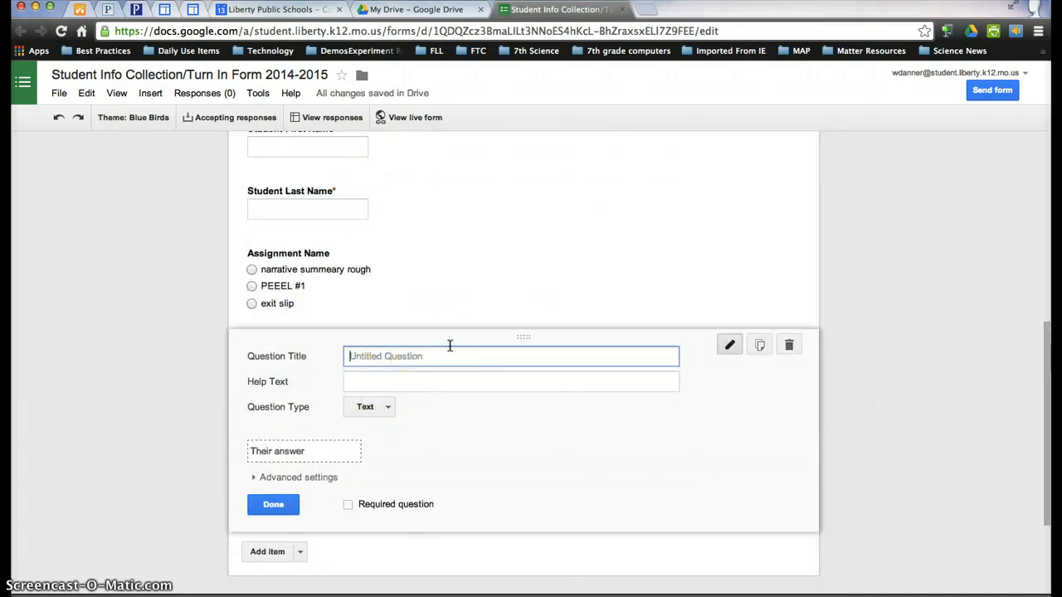
pyautogui.write('Insert link to your assignmetn')
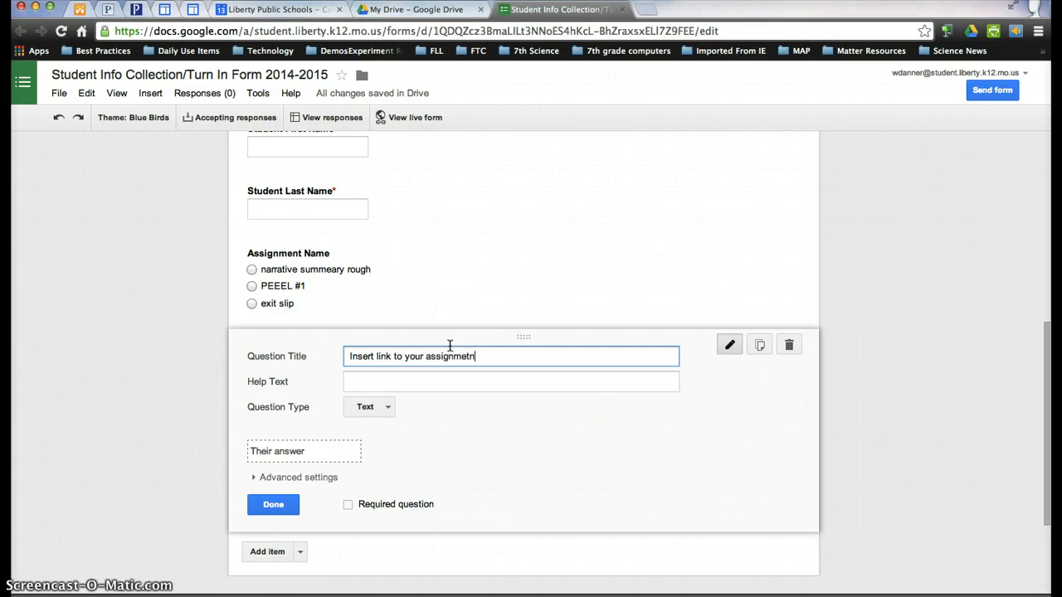
pyautogui.press('BackSpace')
pyautogui.write('nt  in the box.')
pyautogui.click(273, 504)
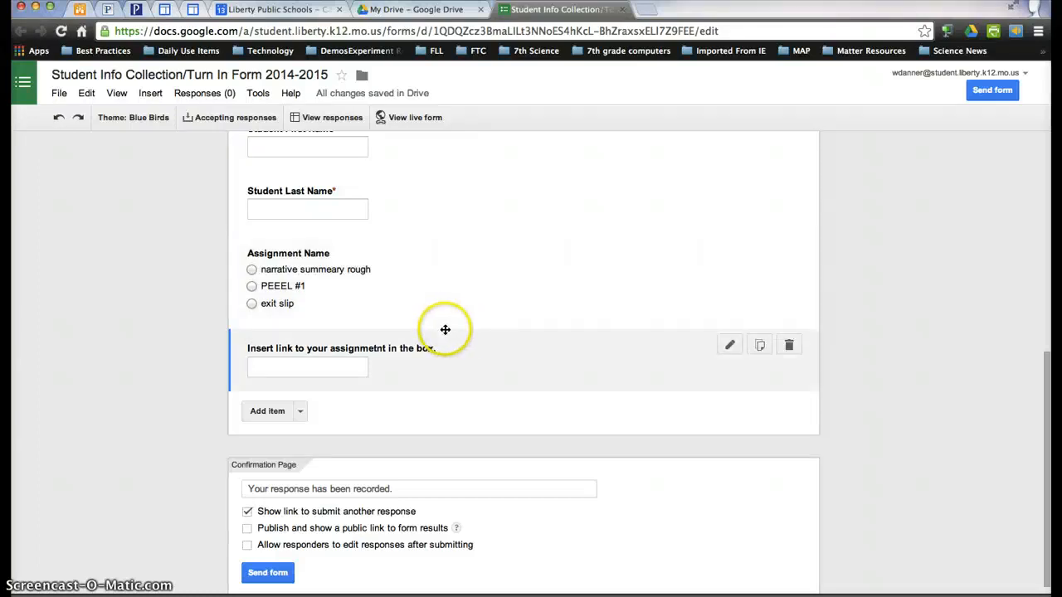
# Open the form's sending options to view the link to share, and close them
pyautogui.click(268, 573)
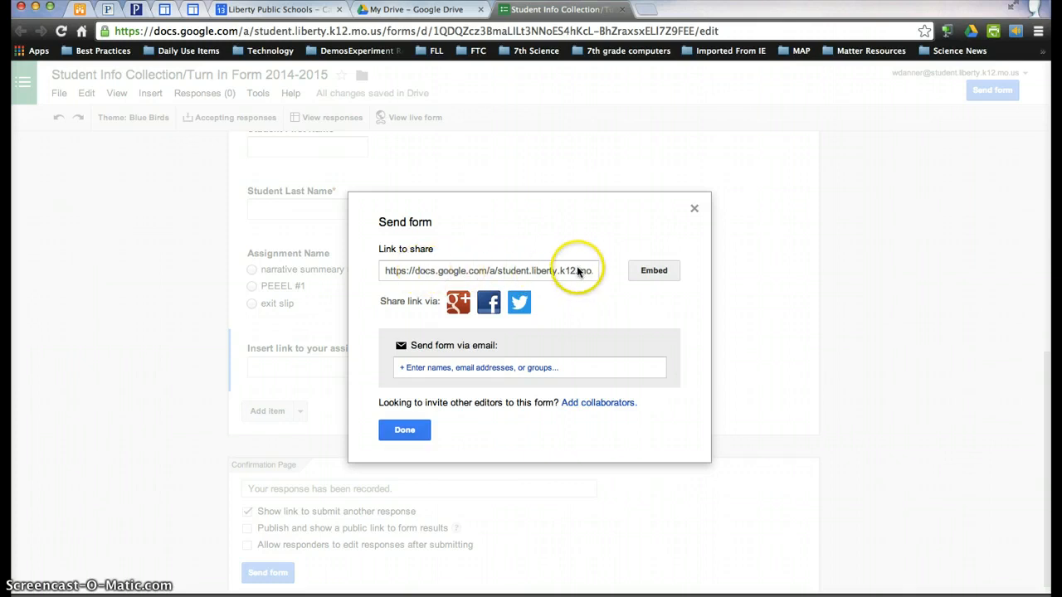
pyautogui.click(410, 429)
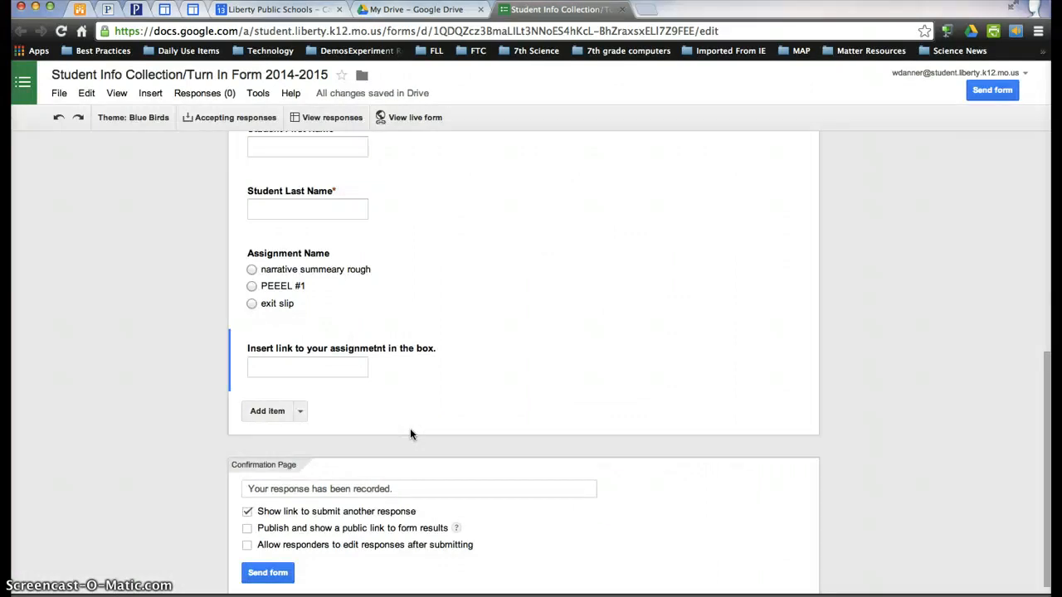
pyautogui.scroll(5, 410, 428)
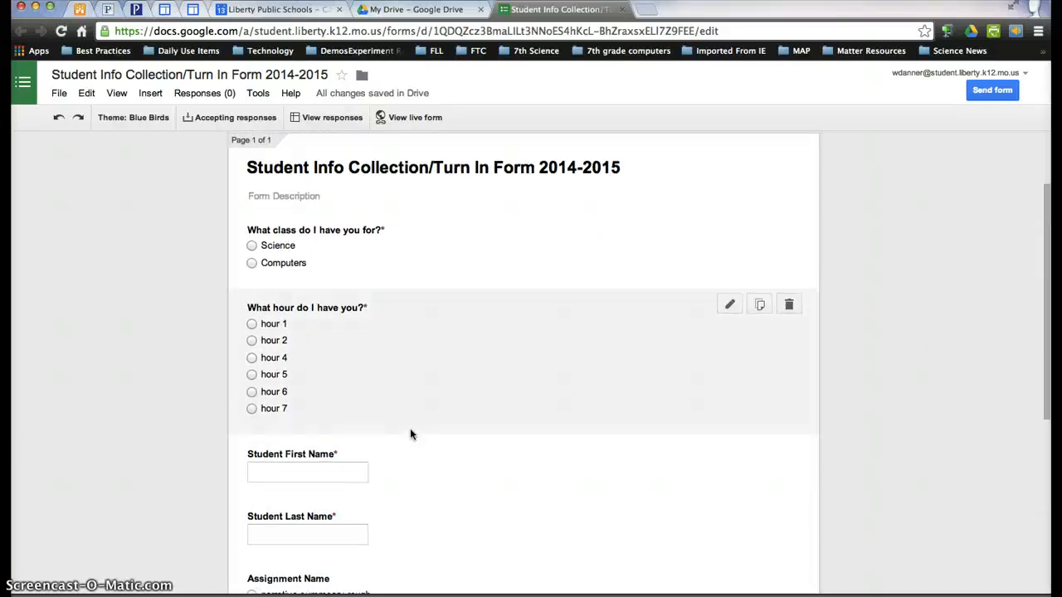
pyautogui.click(439, 168)
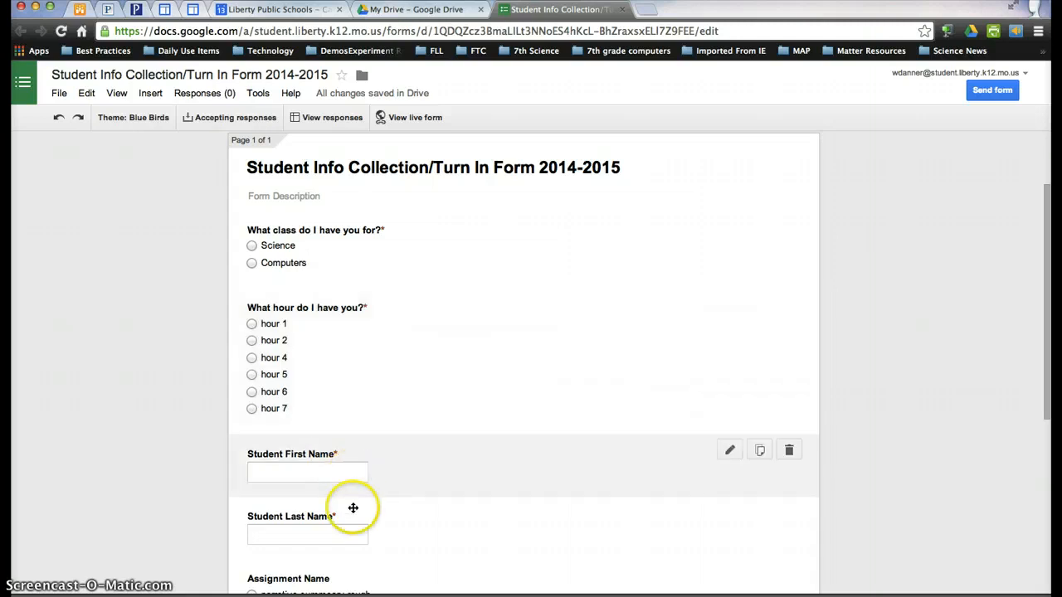
pyautogui.scroll(3, 351, 260)
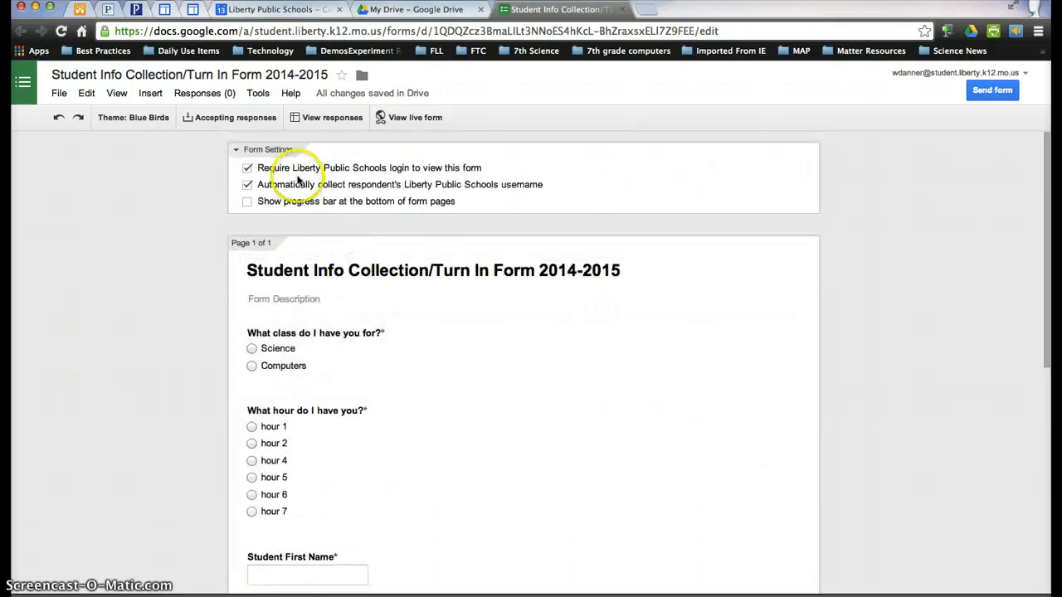